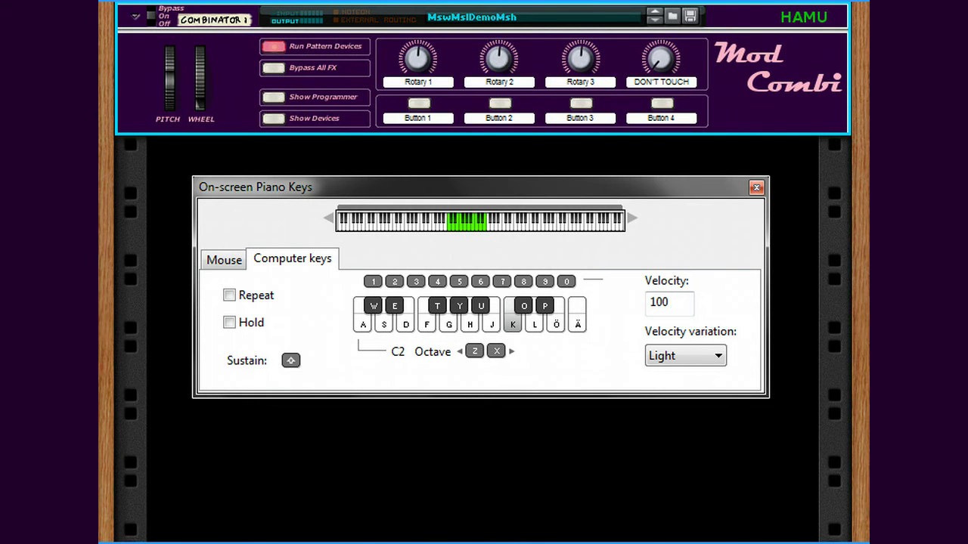
Play a G, K, H, D note chord on the Mod Combi, then close the on-screen piano keys window.
key(g)
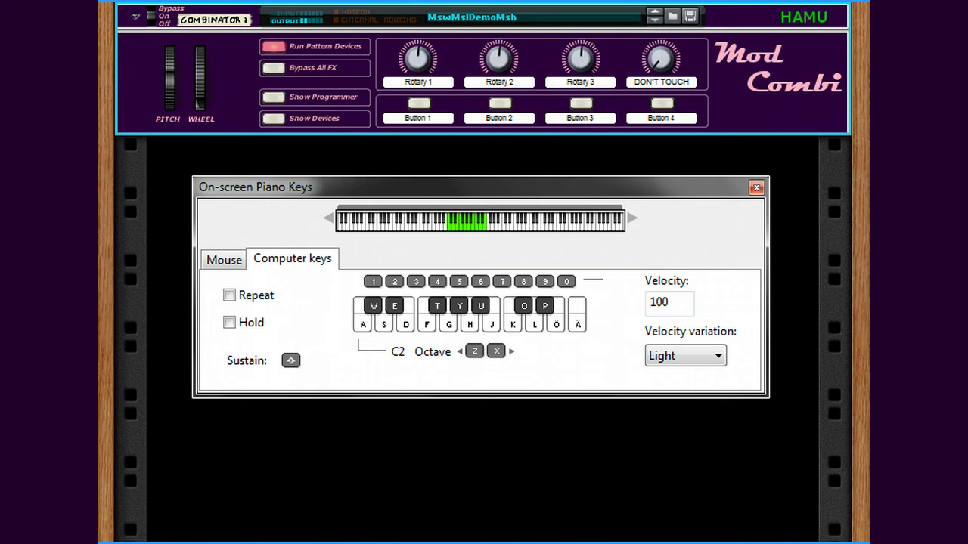
key(g)
key(k)
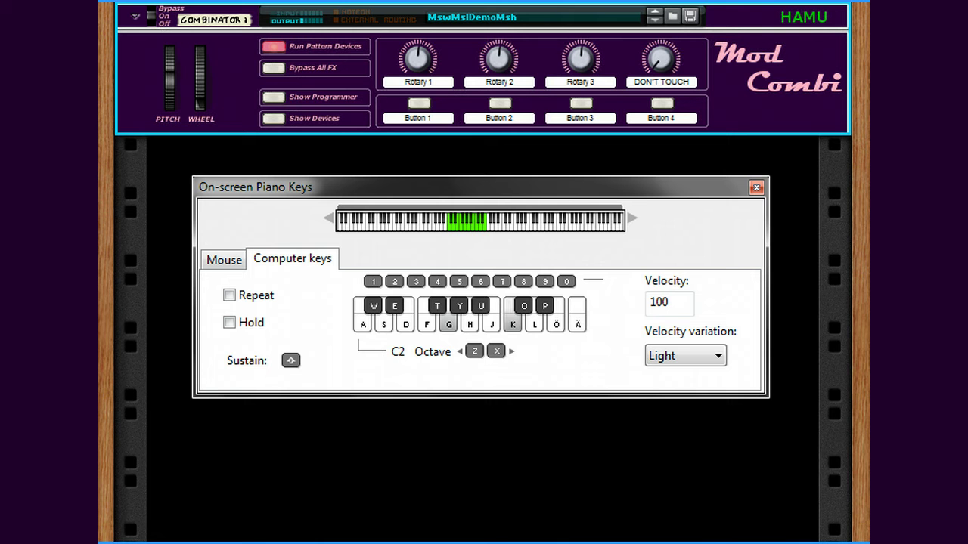
key(h)
key(d)
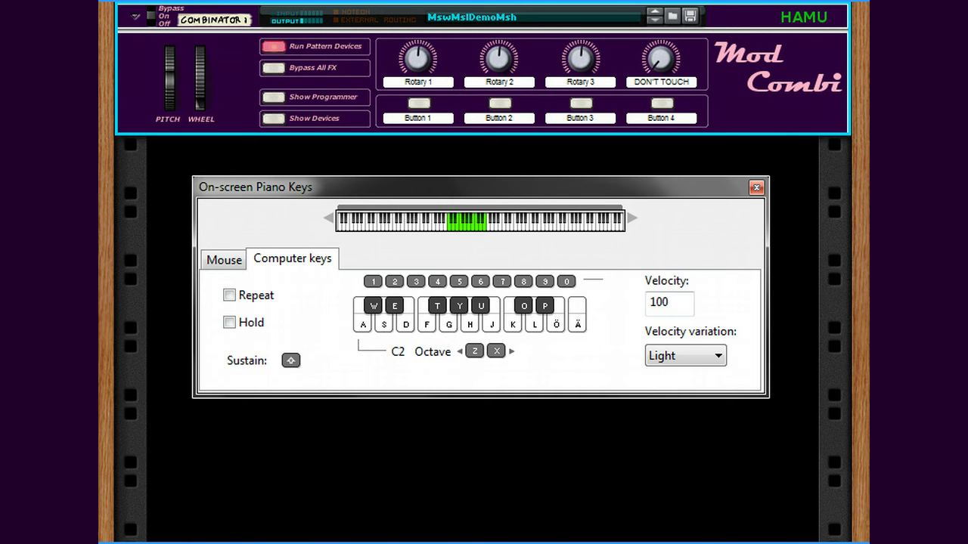
key(F4)
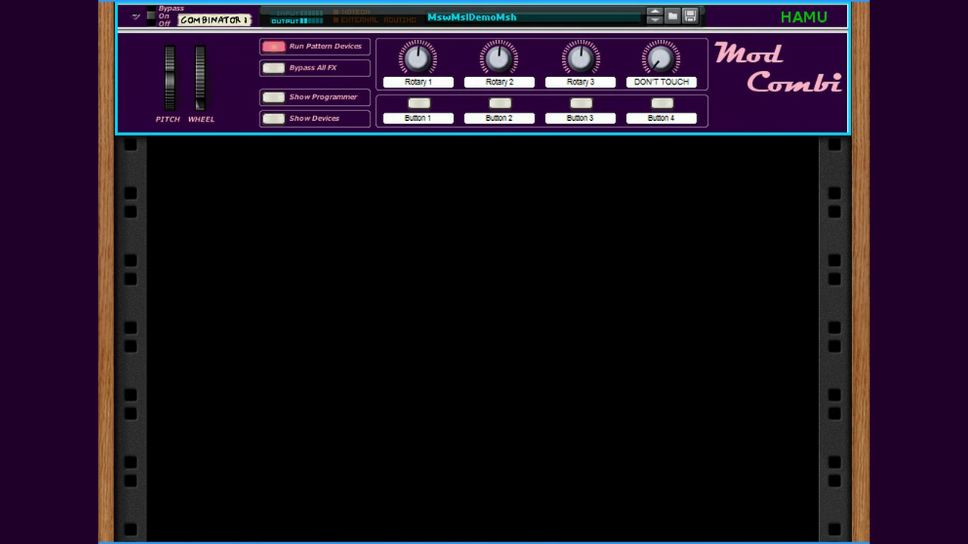
Show the Combinator's devices and browse the reMIX mixer, MxSplirger and ModPanel 8 with Patch_100.
click(274, 121)
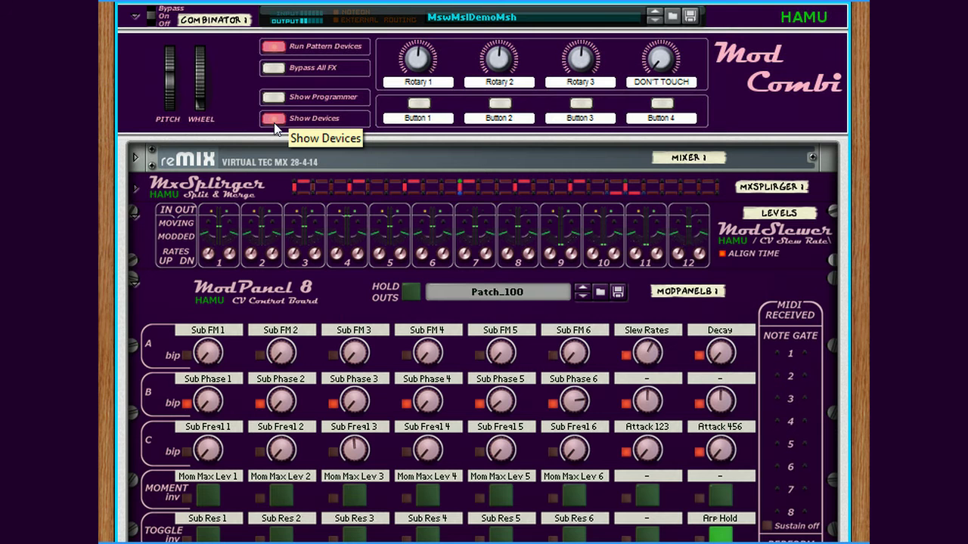
scroll(247, 226, down, 3)
scroll(246, 226, down, 2)
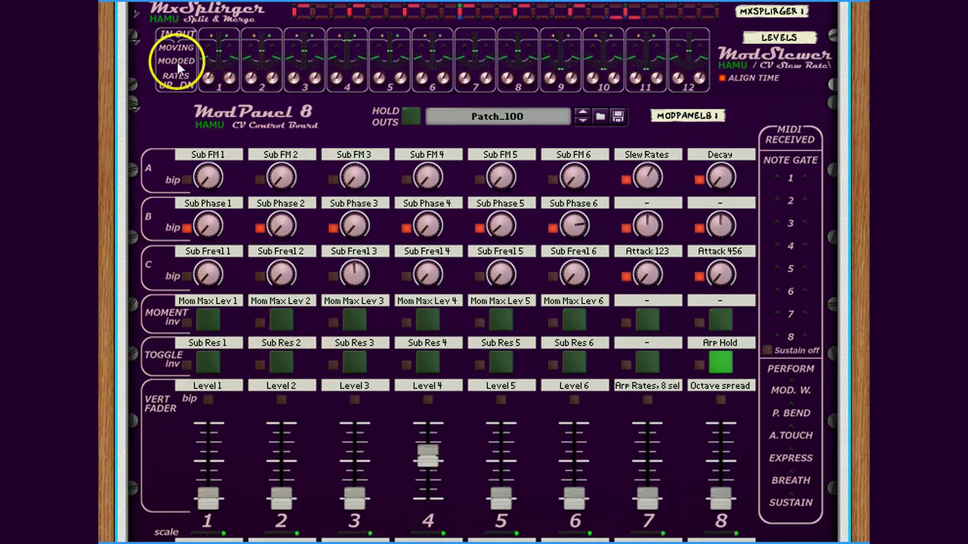
scroll(172, 206, down, 2)
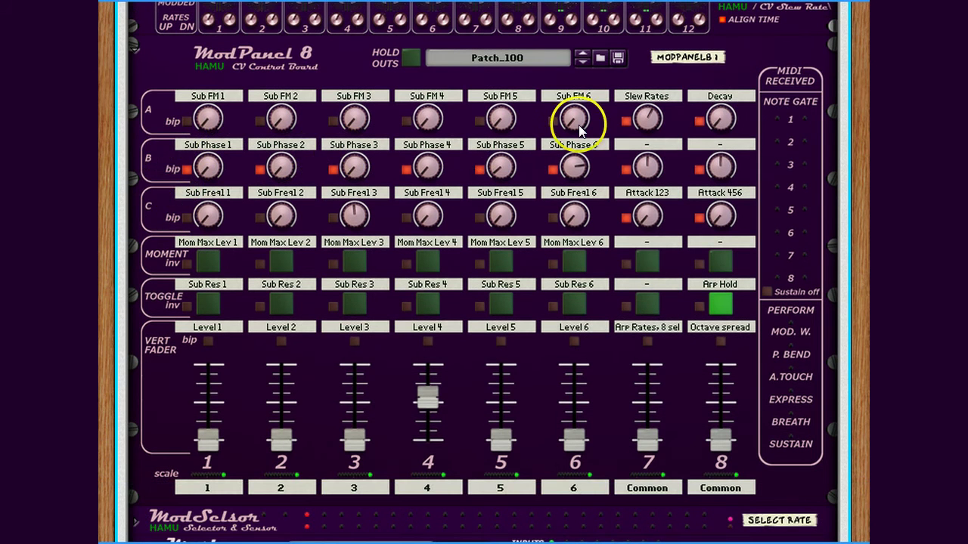
mouse_move(580, 129)
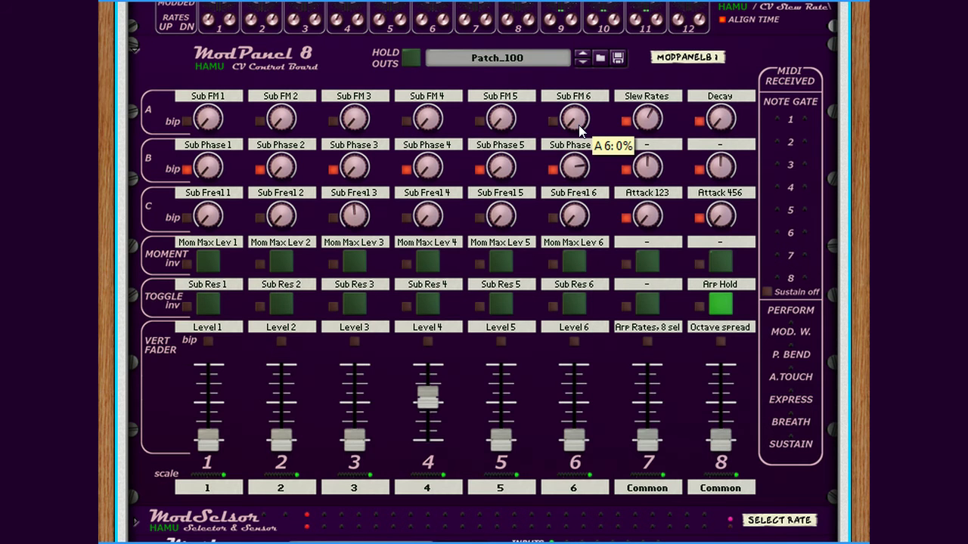
scroll(579, 125, up, 3)
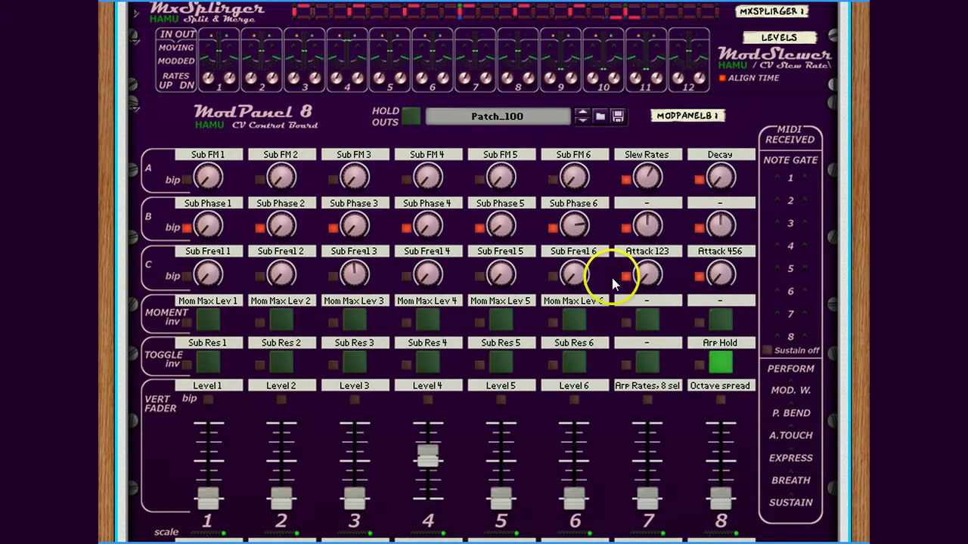
scroll(612, 278, down, 10)
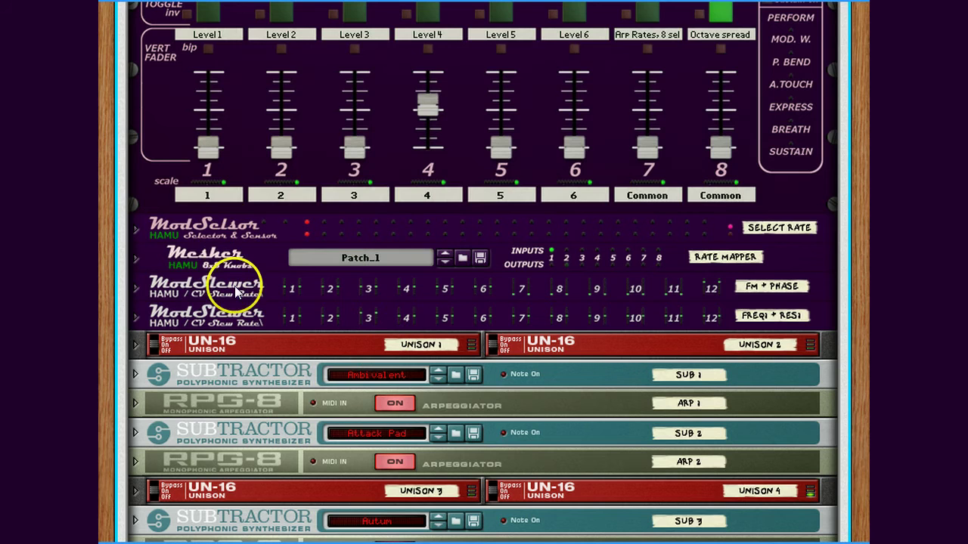
scroll(247, 330, down, 2)
scroll(247, 331, down, 4)
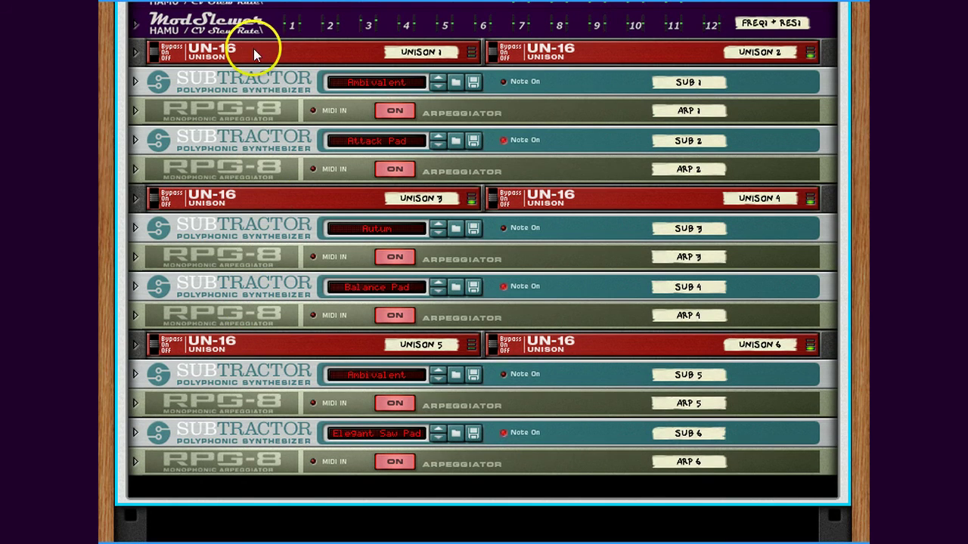
click(262, 201)
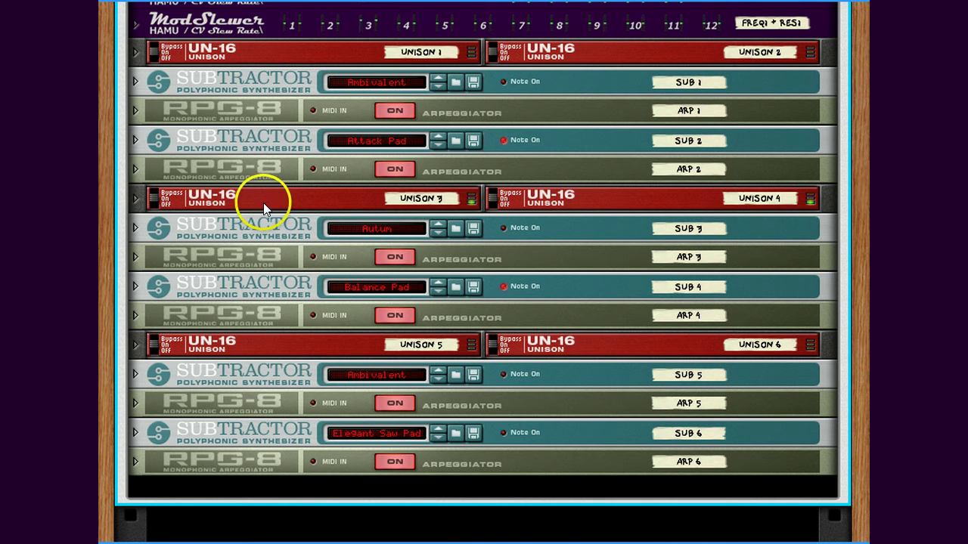
click(274, 253)
click(266, 287)
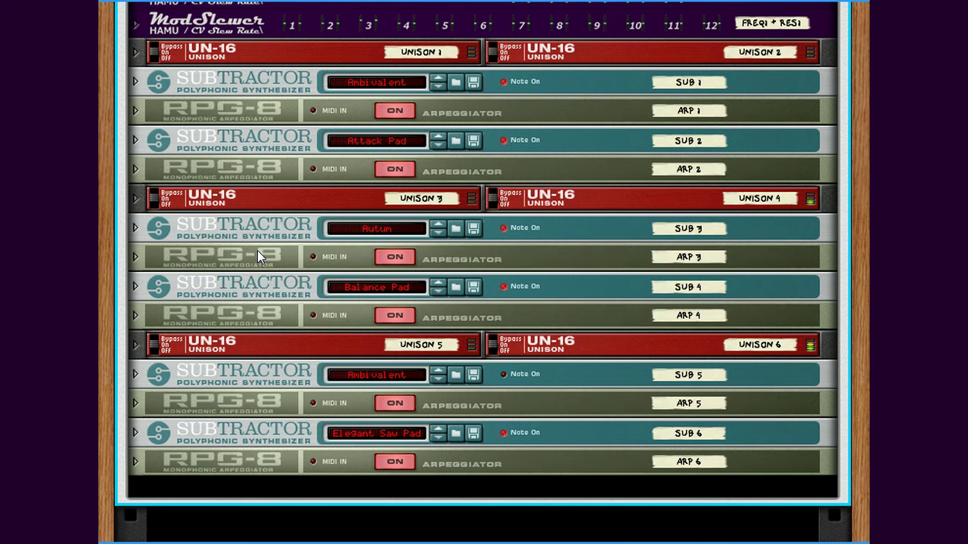
key(F4)
key(g)
key(odiaeresis)
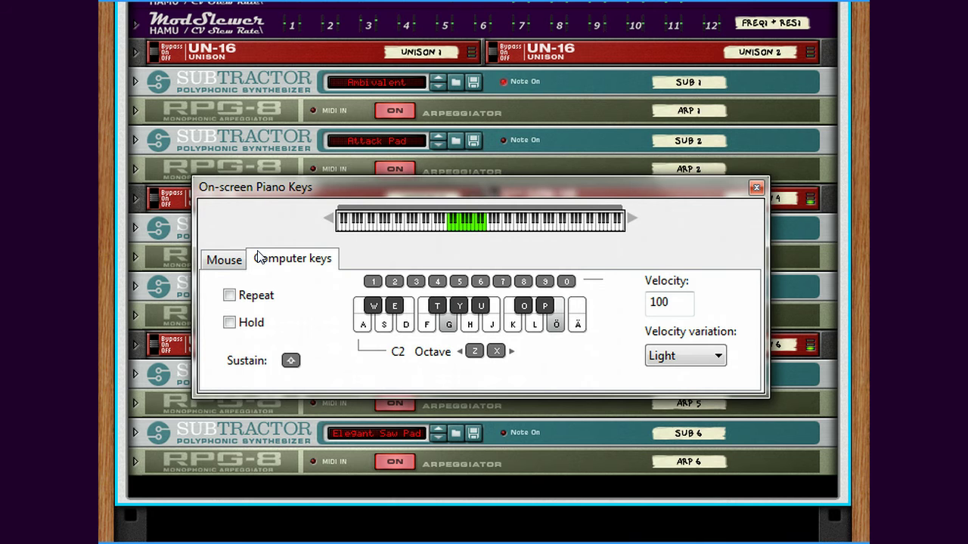
key(k)
key(d)
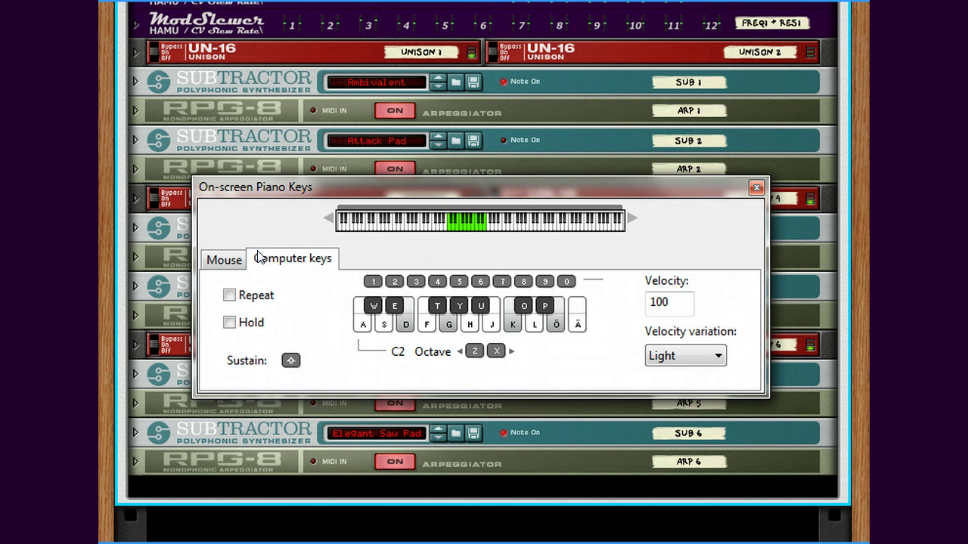
key(F4)
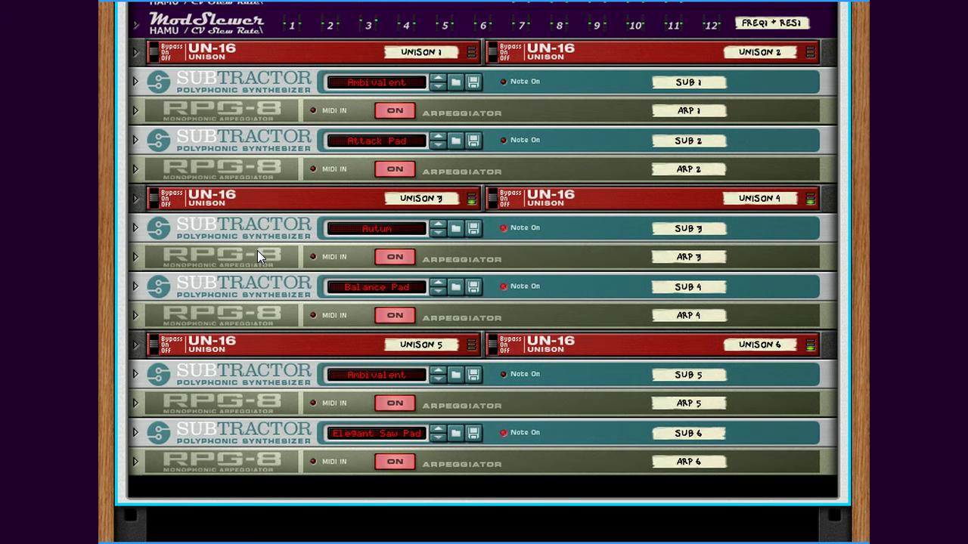
scroll(257, 250, up, 5)
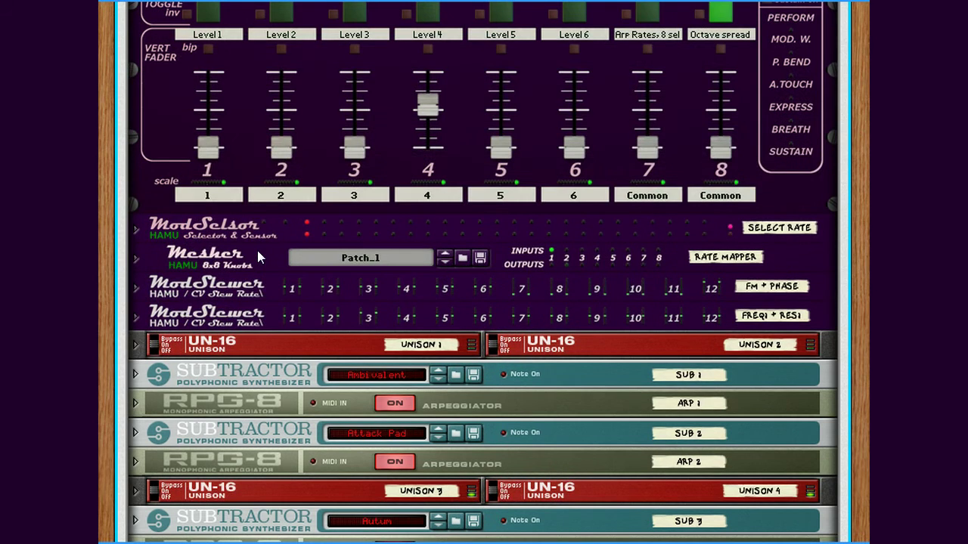
scroll(257, 258, up, 2)
scroll(257, 257, up, 5)
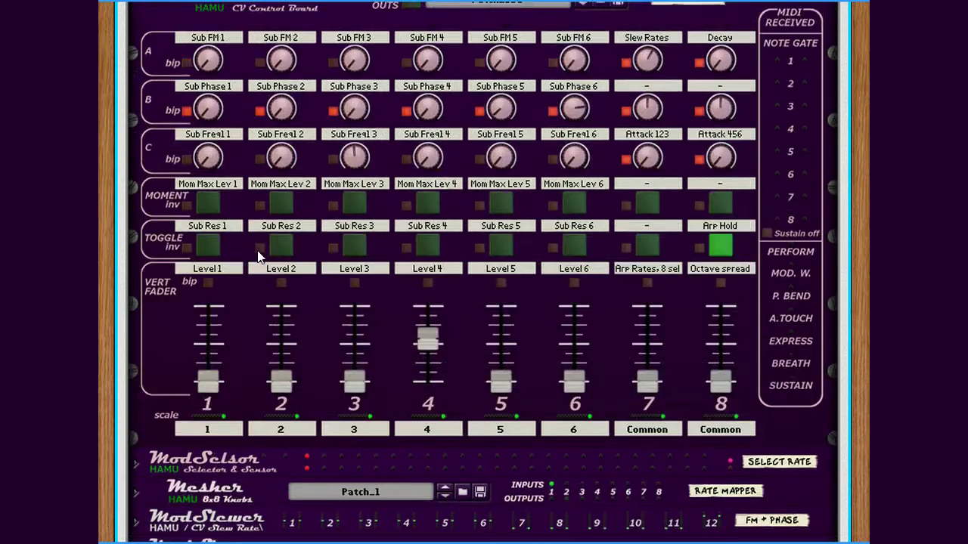
scroll(258, 257, down, 1)
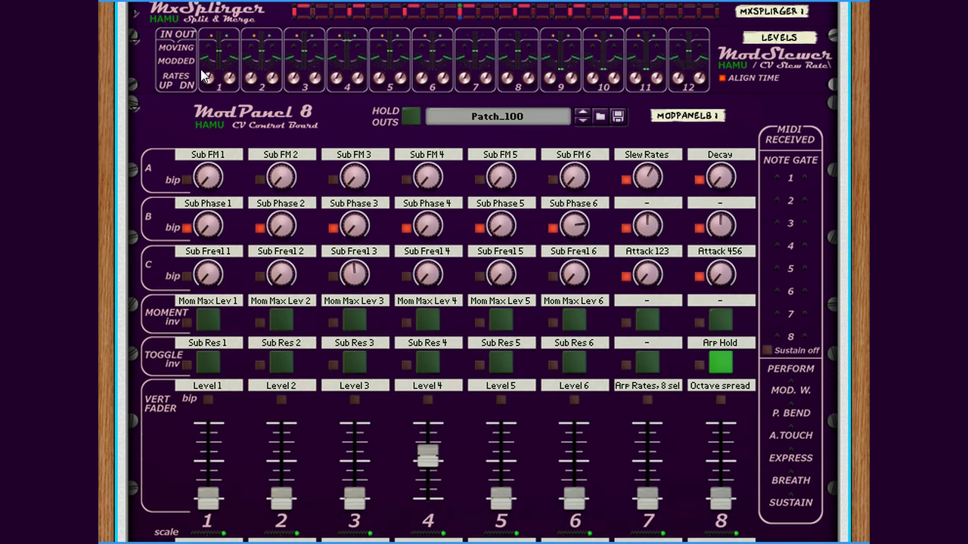
click(580, 121)
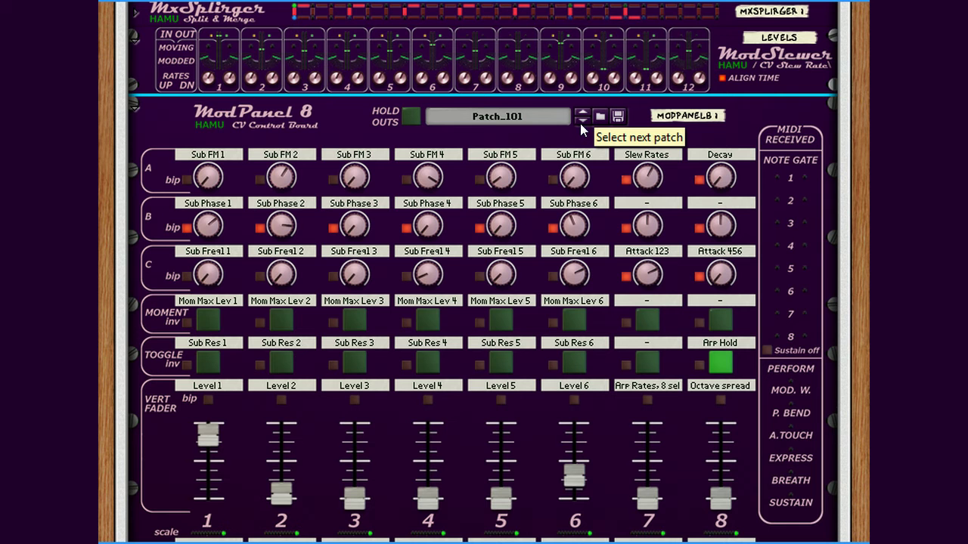
click(581, 122)
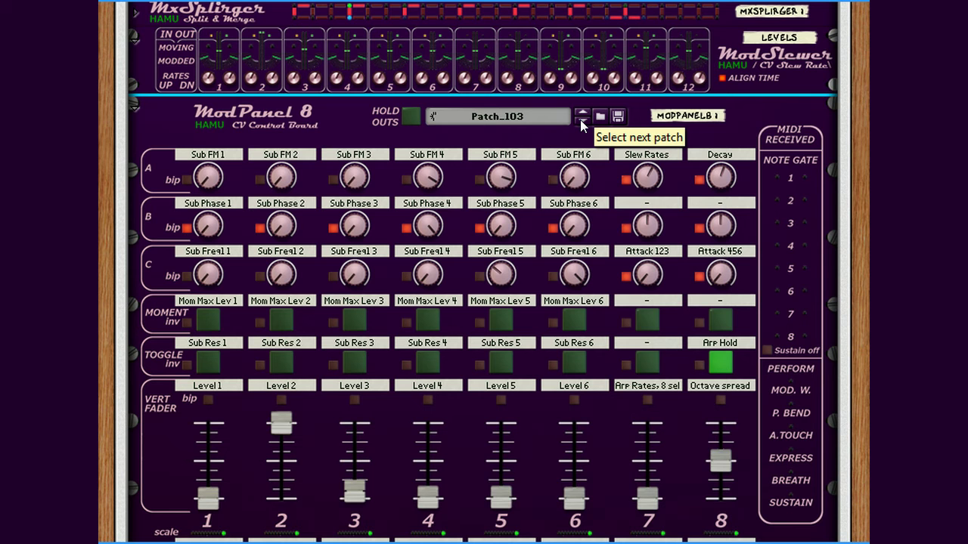
click(580, 119)
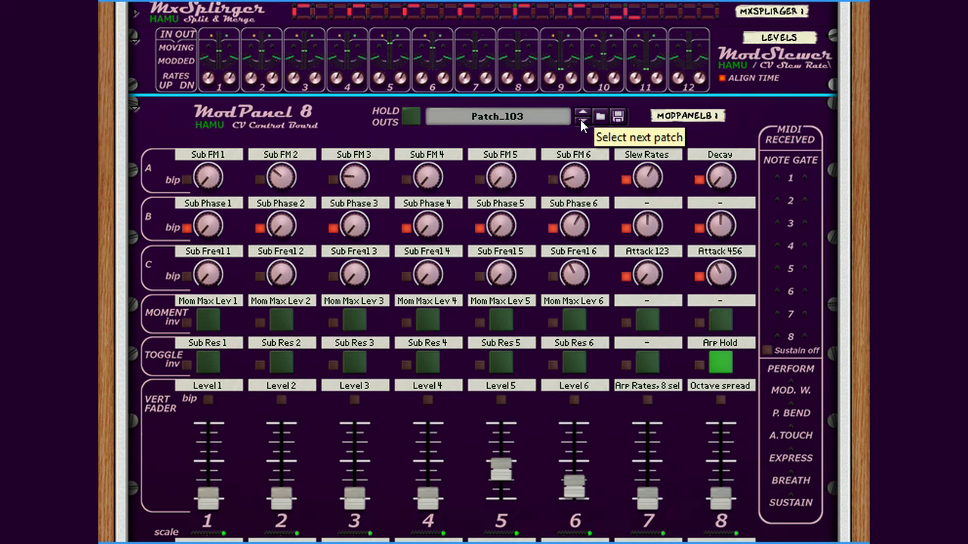
click(582, 112)
click(582, 115)
click(583, 115)
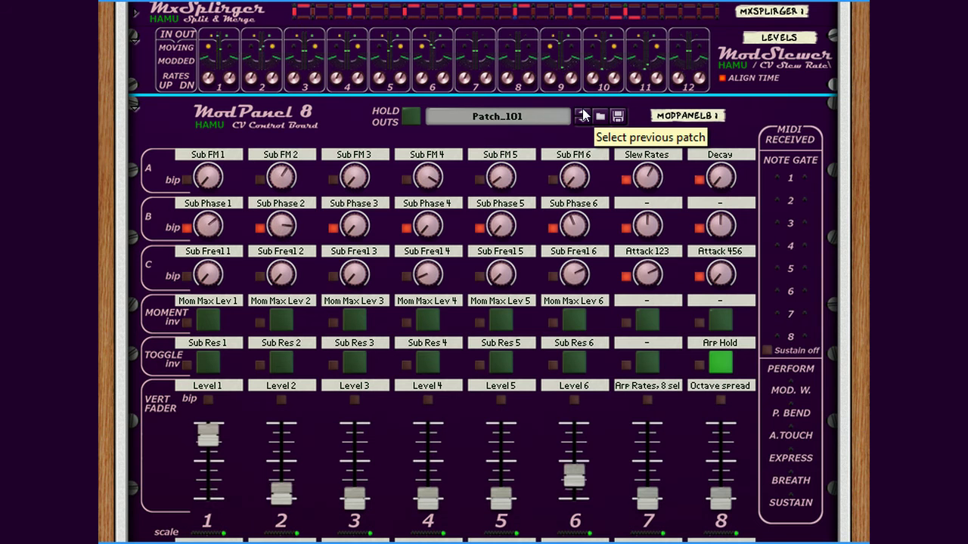
click(582, 115)
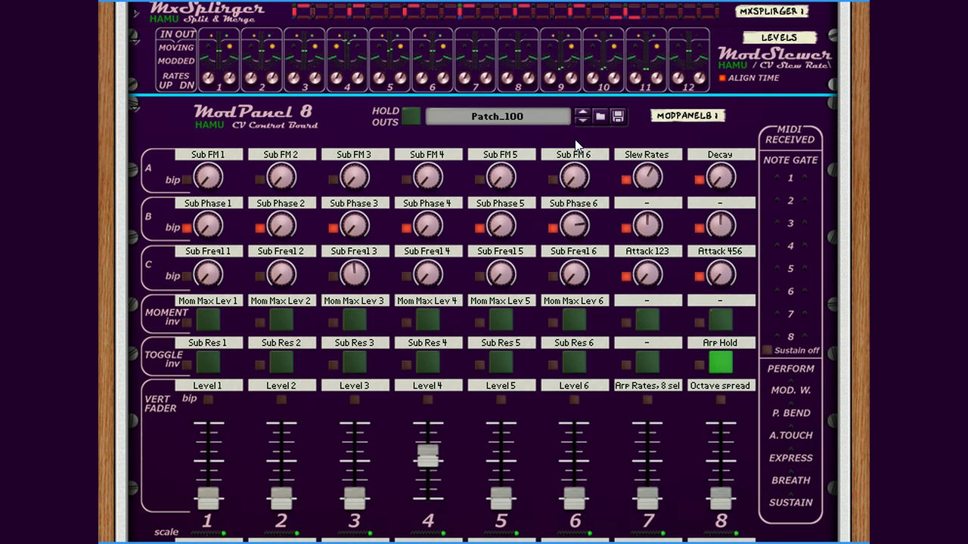
Flip the rack to its rear and highlight the ModSlewer and MxSplirger cables.
key(Tab)
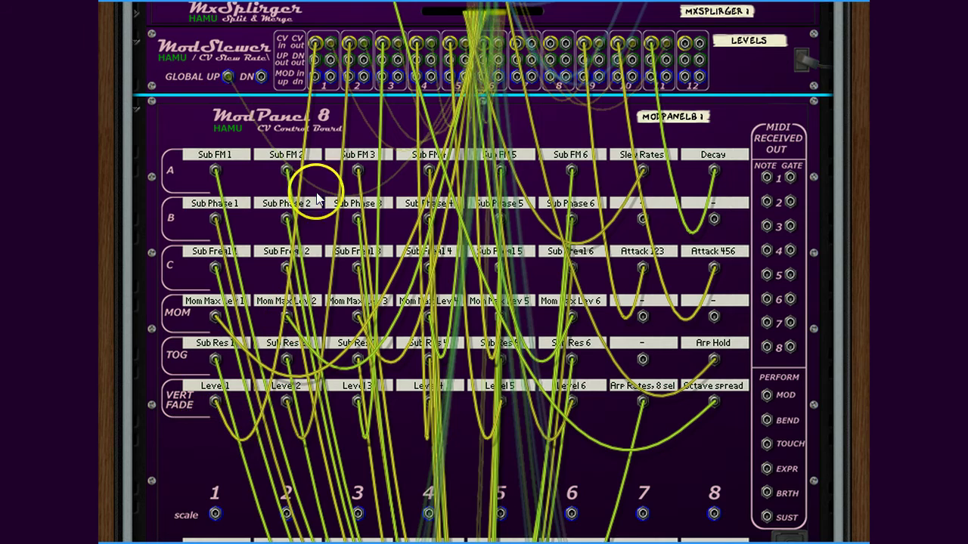
scroll(302, 59, up, 3)
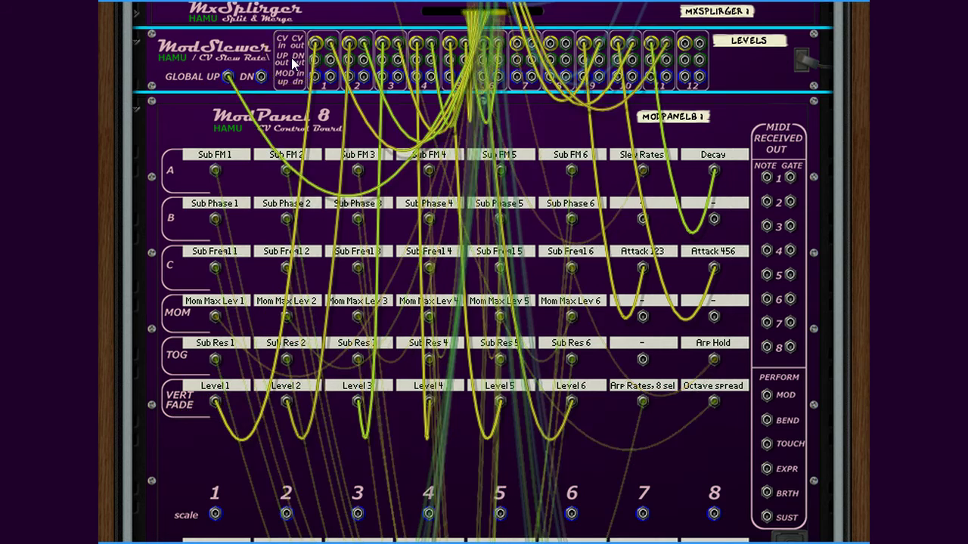
scroll(137, 60, up, 6)
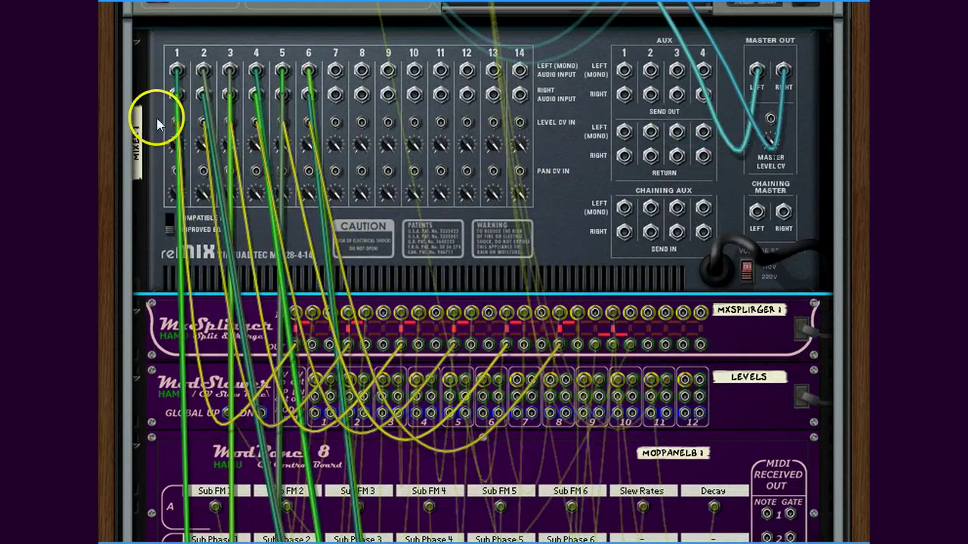
click(271, 398)
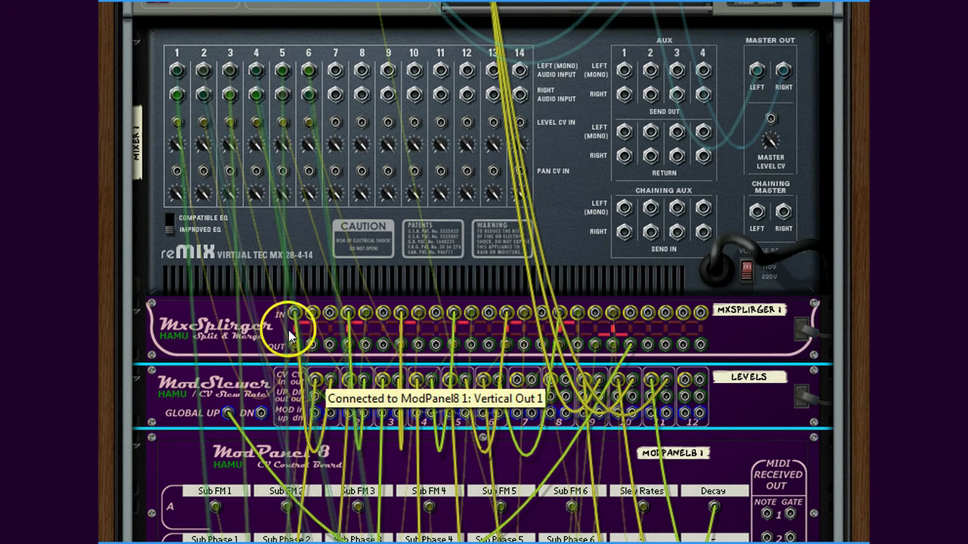
click(287, 314)
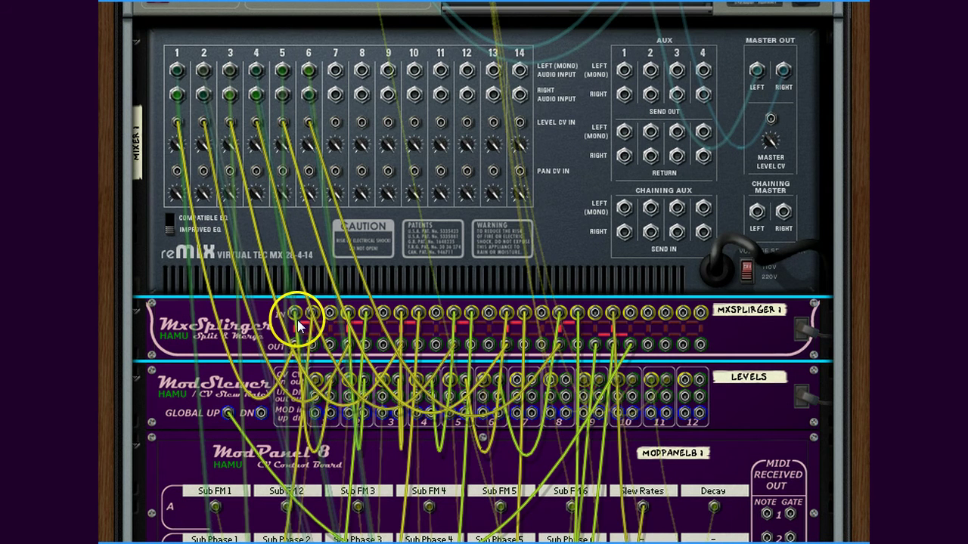
Trace the MxSplirger's second input cable and the ModPanel 8 Mom Max Lev 1 output.
drag(314, 309, 261, 412)
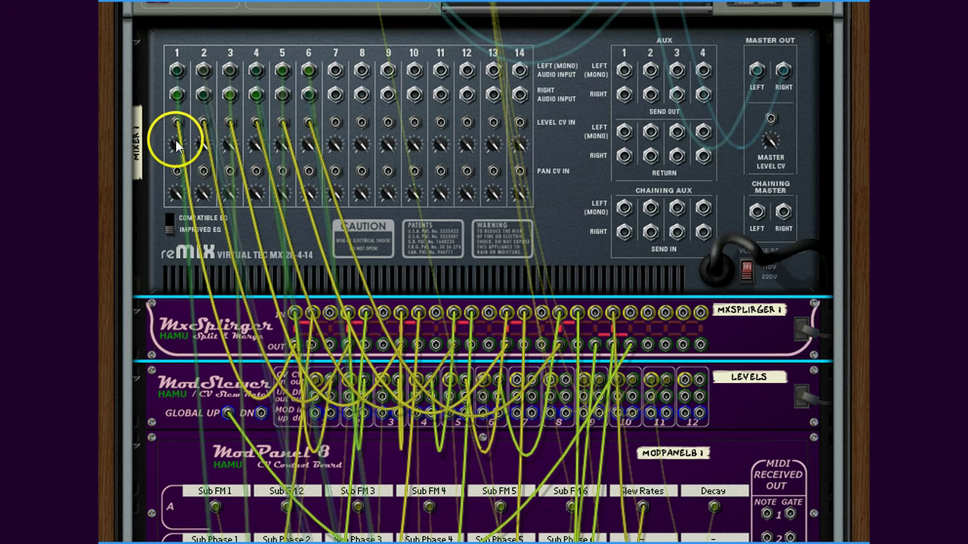
mouse_move(174, 134)
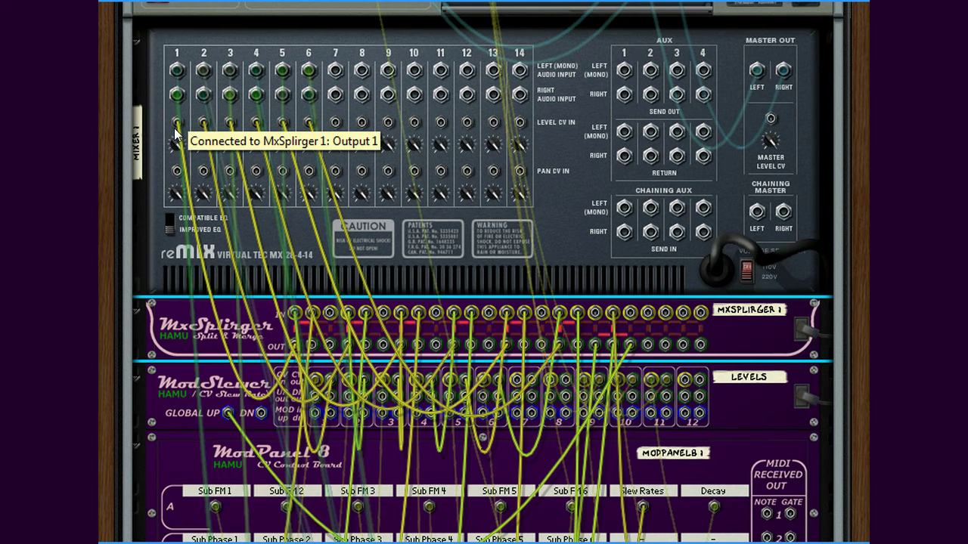
click(203, 170)
click(314, 322)
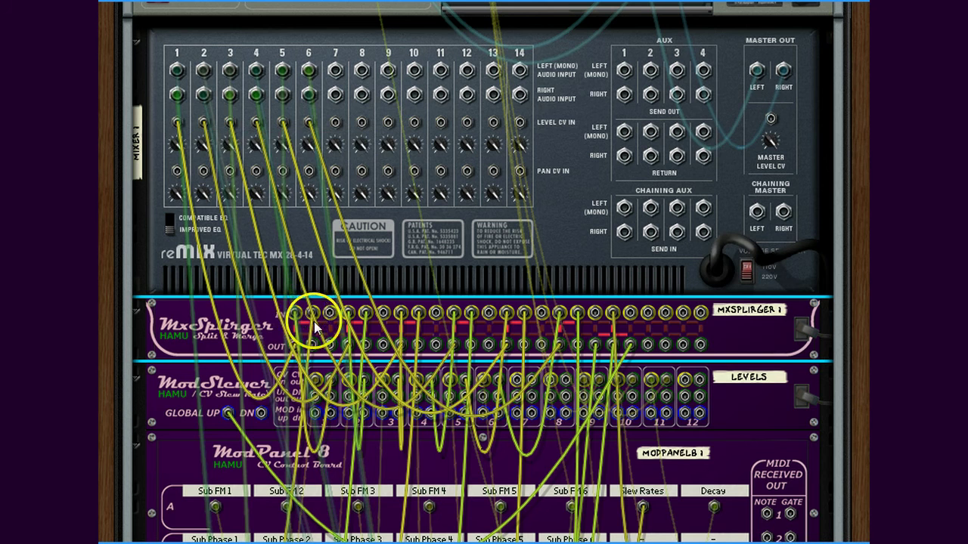
scroll(313, 320, down, 5)
click(249, 400)
click(193, 431)
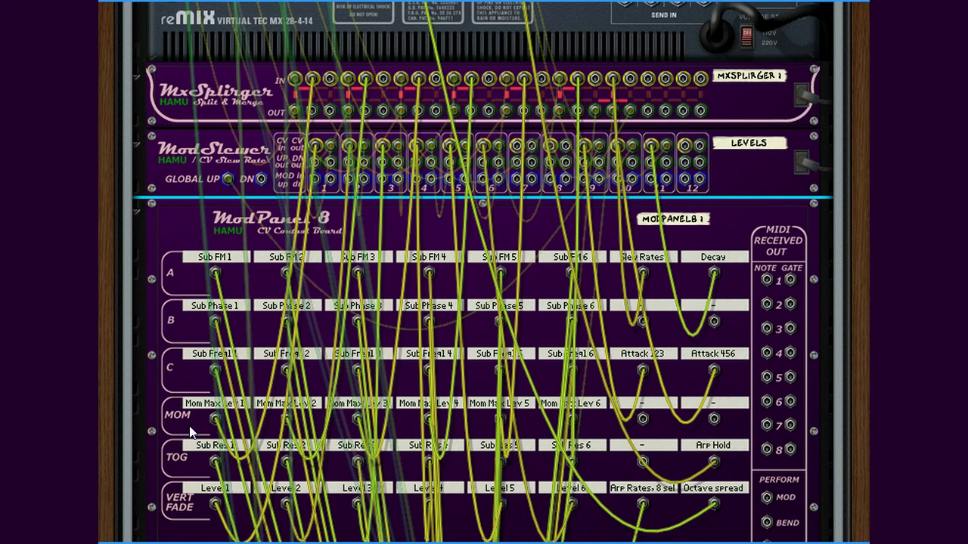
key(Tab)
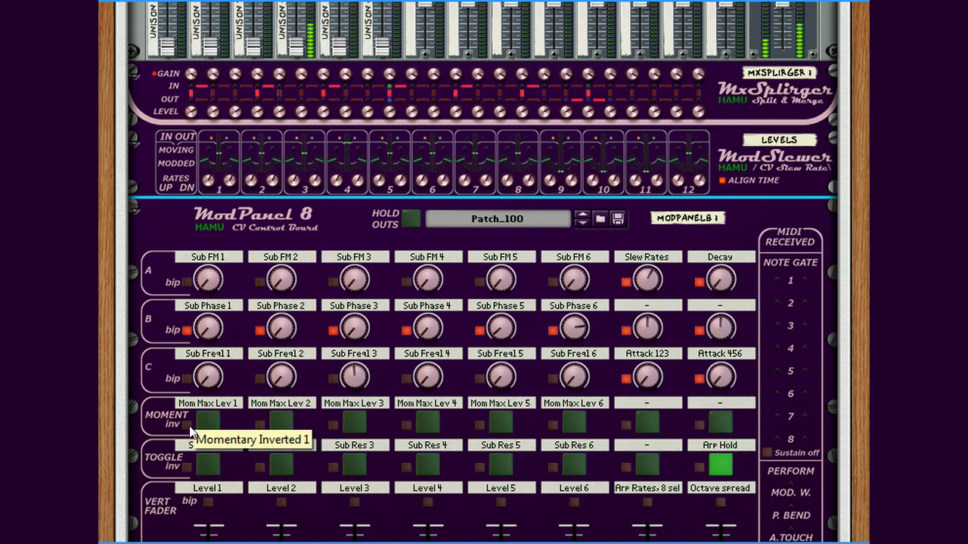
click(203, 424)
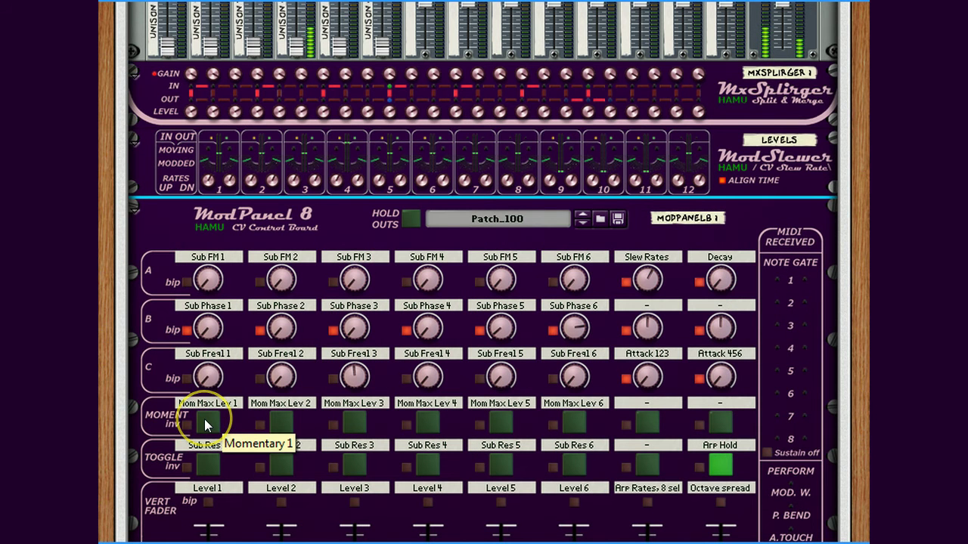
click(205, 426)
click(275, 428)
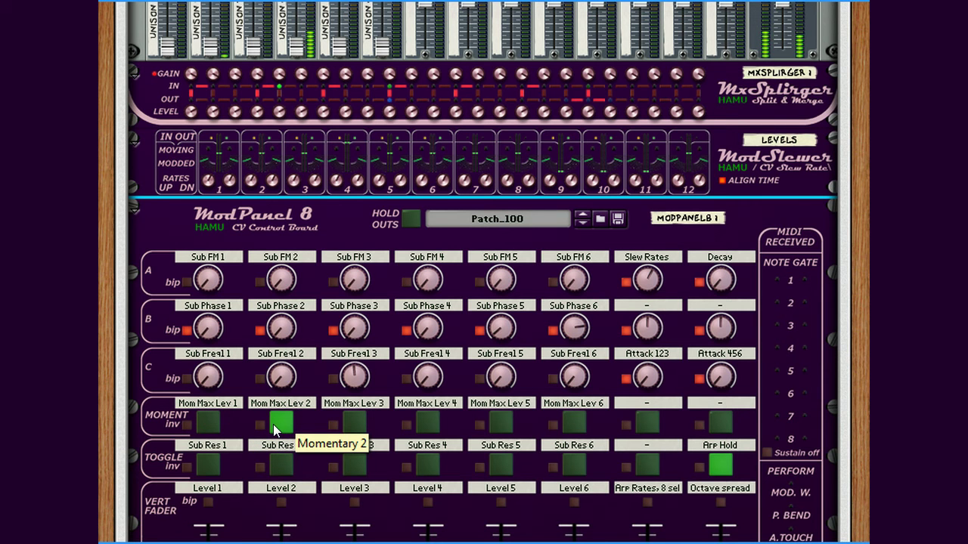
click(359, 428)
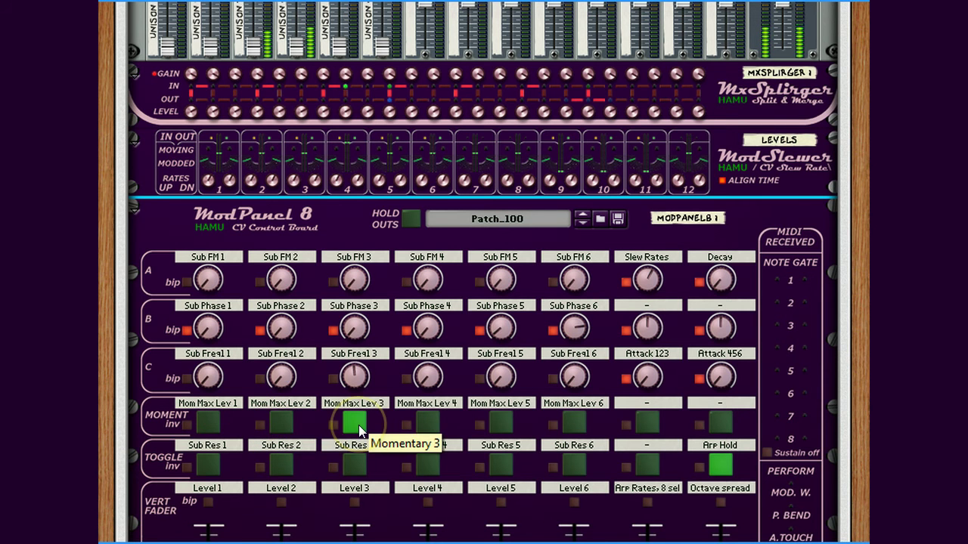
drag(359, 431, 371, 433)
click(429, 425)
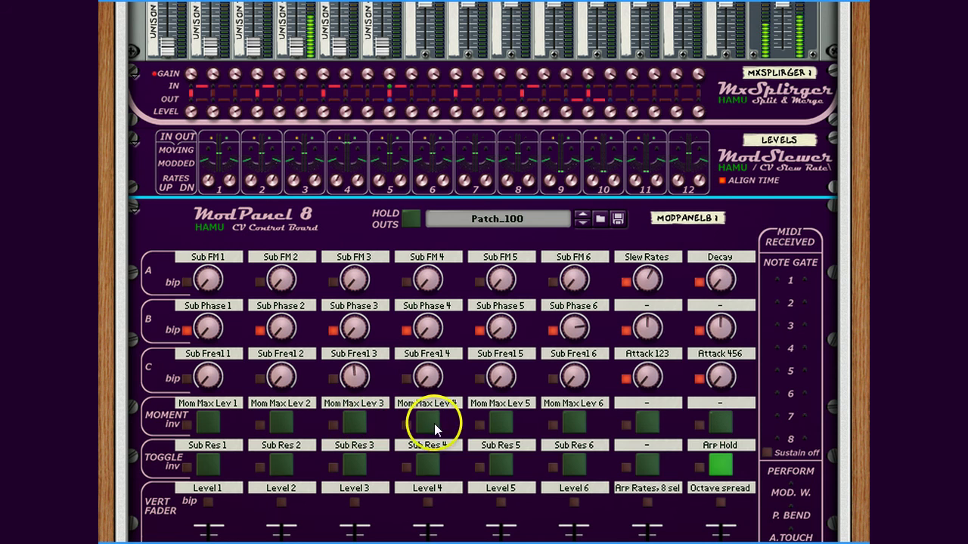
click(503, 424)
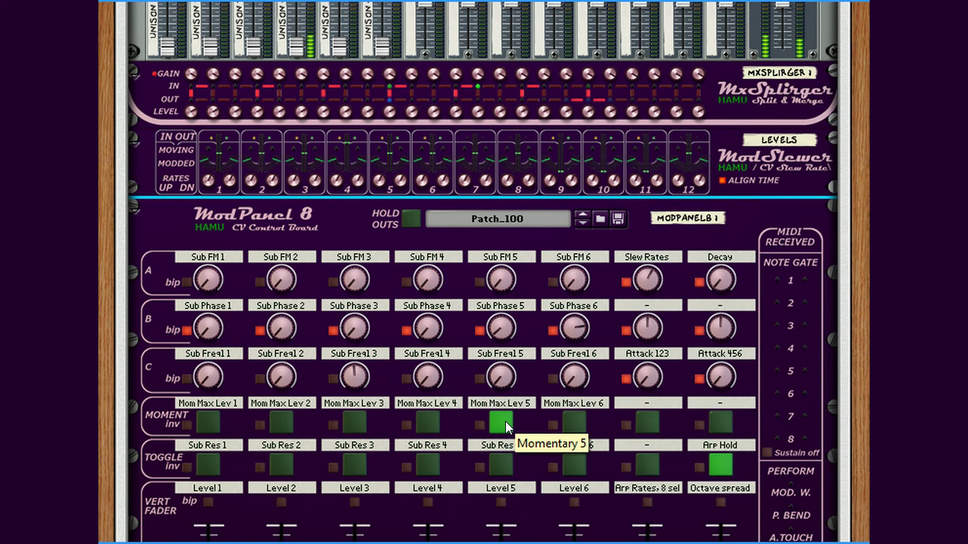
click(567, 425)
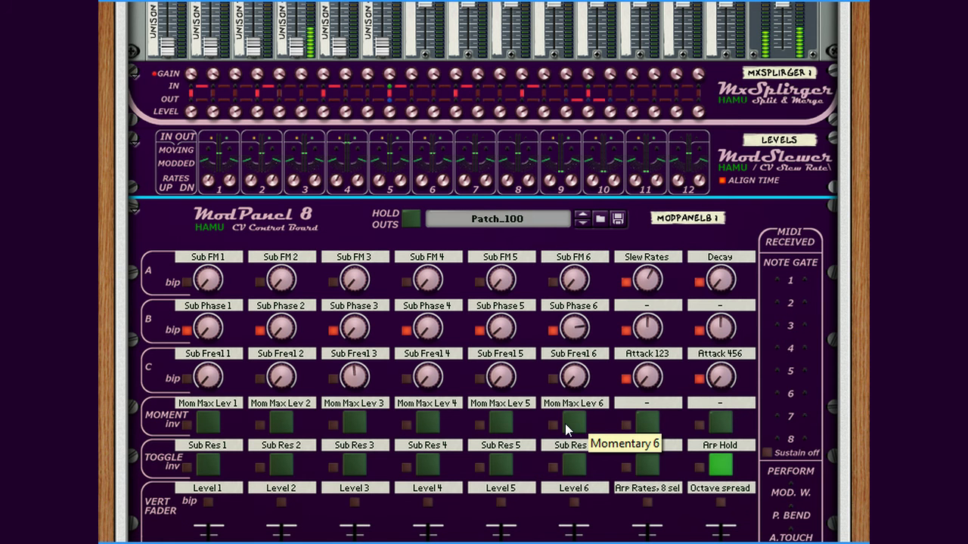
key(Tab)
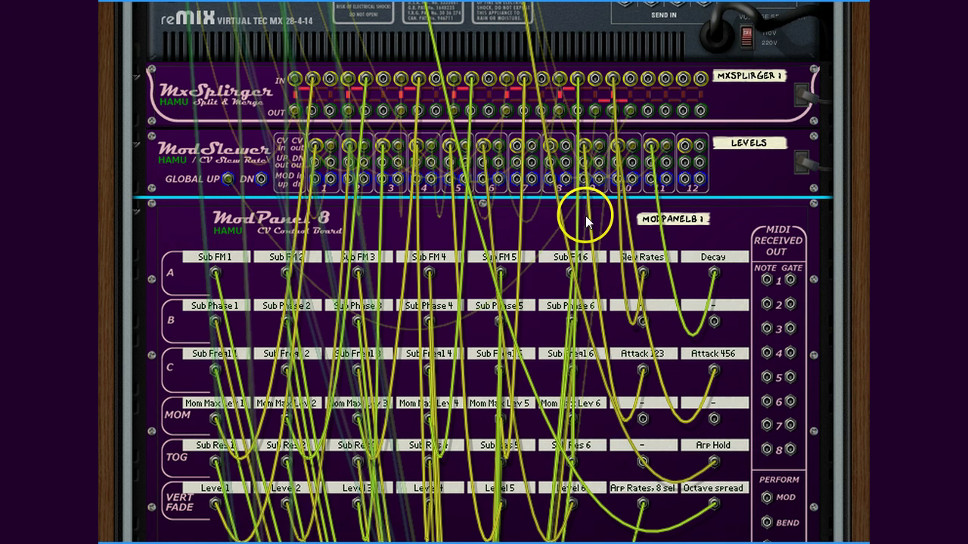
Unfold both ModSlewers and highlight the FM + PHASE ModSlewer's cables.
scroll(596, 235, down, 10)
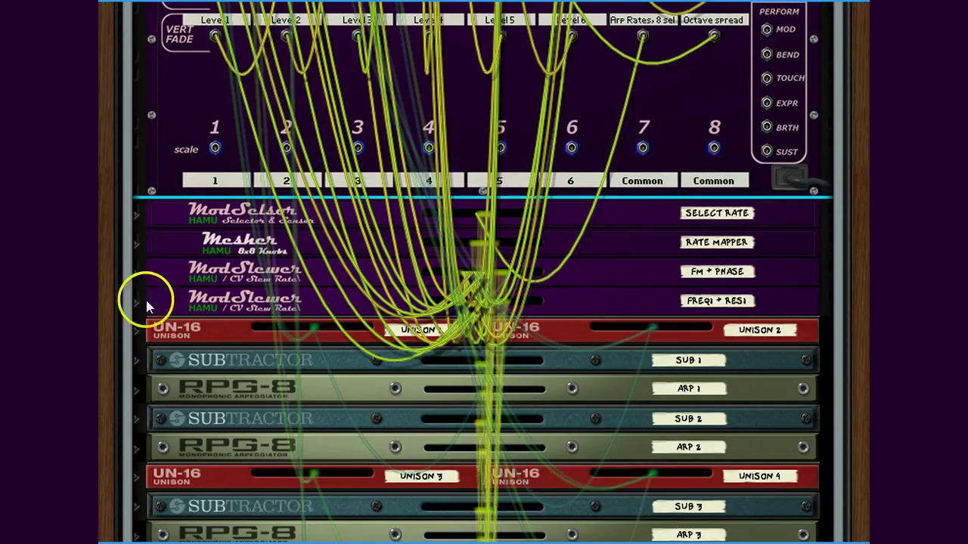
click(135, 272)
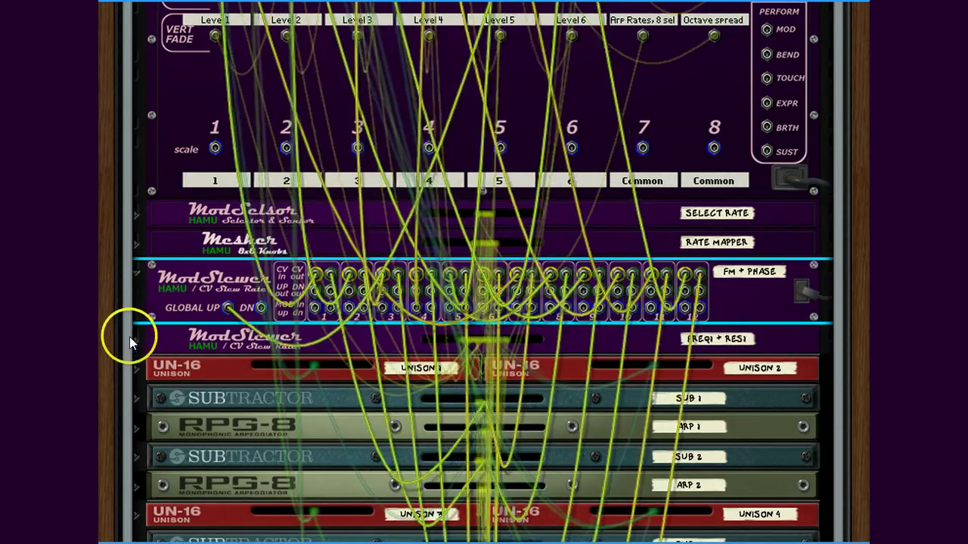
click(136, 340)
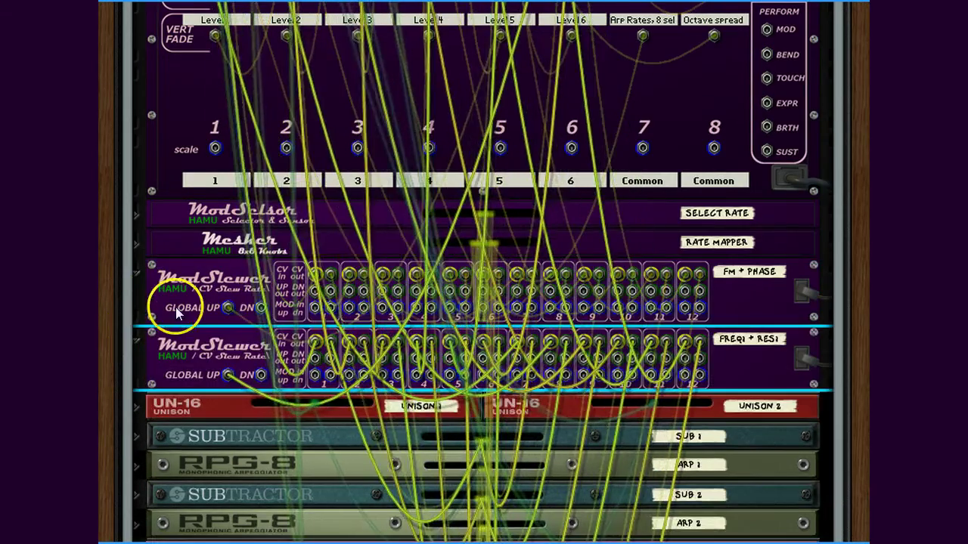
click(226, 290)
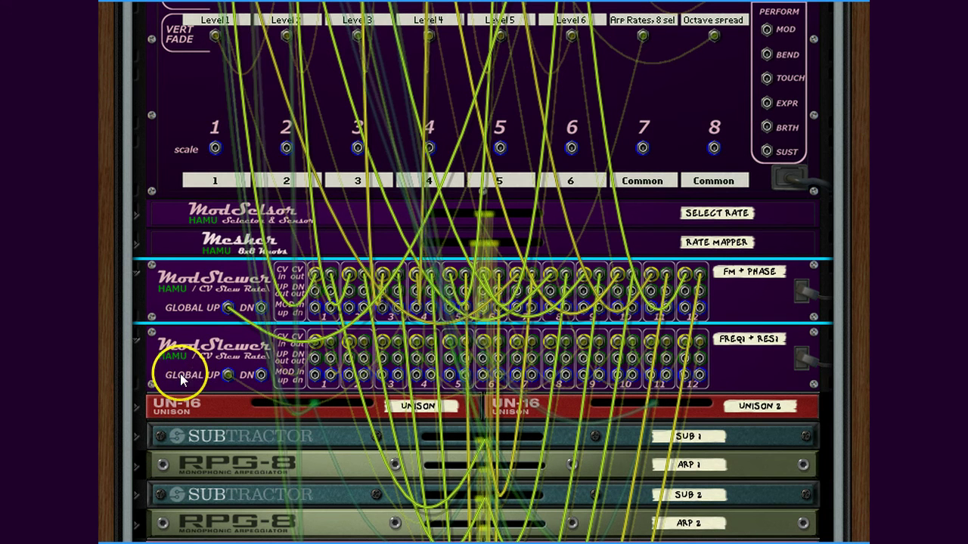
Unfold the back panels of the SUB 1 Subtractor and the ARP 1 RPG-8.
click(136, 446)
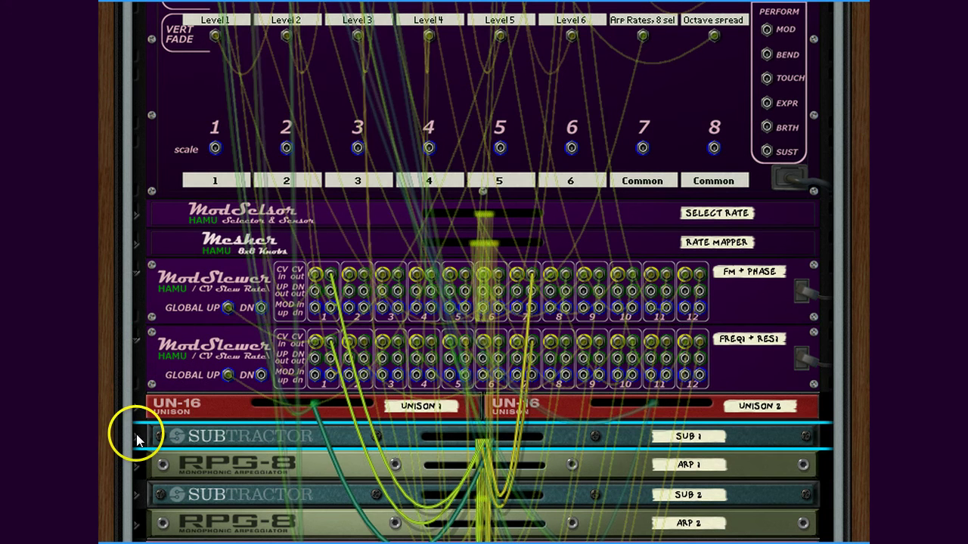
click(137, 436)
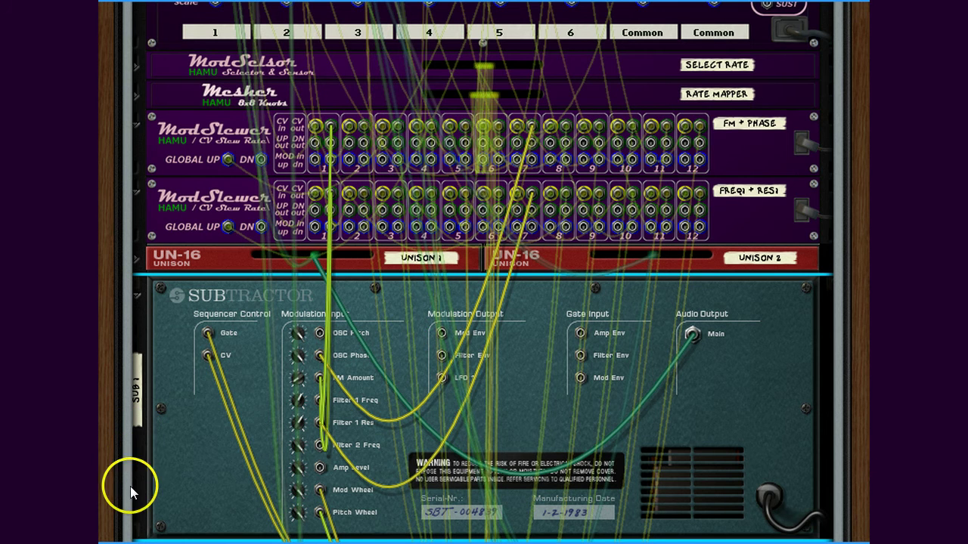
scroll(130, 495, down, 3)
click(140, 442)
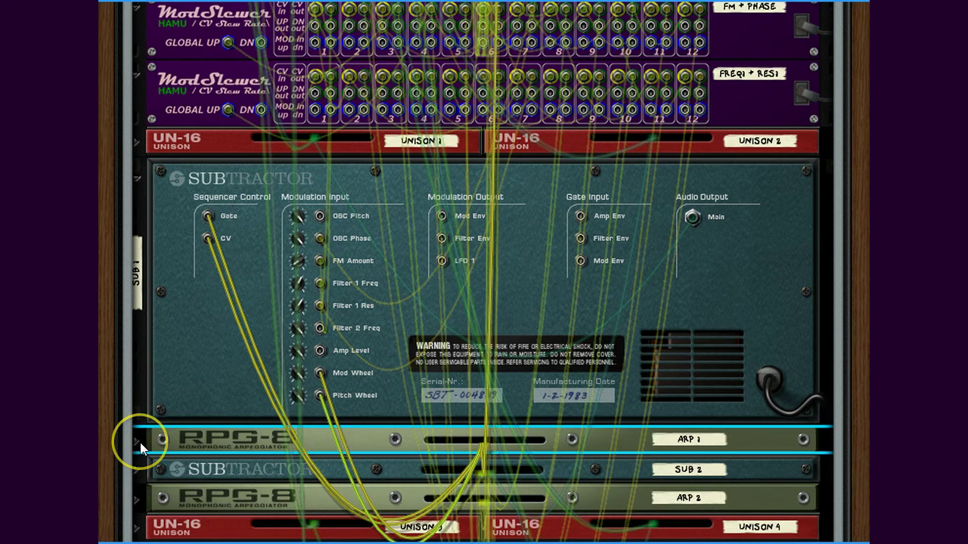
click(133, 441)
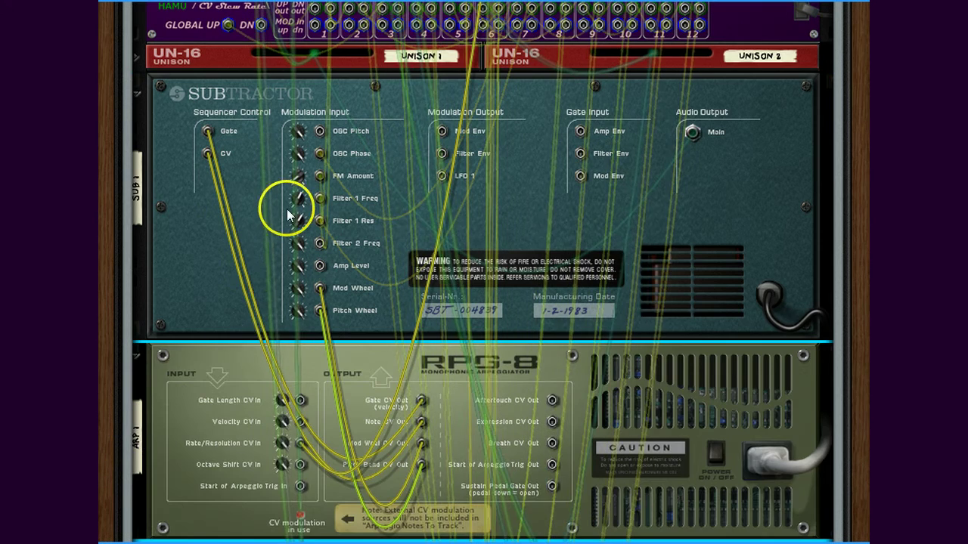
scroll(288, 206, up, 5)
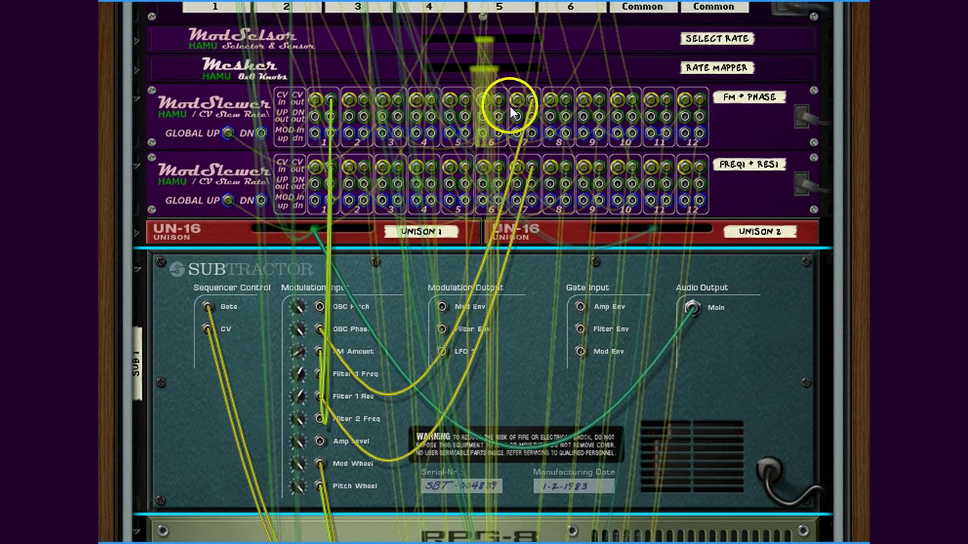
scroll(405, 375, down, 5)
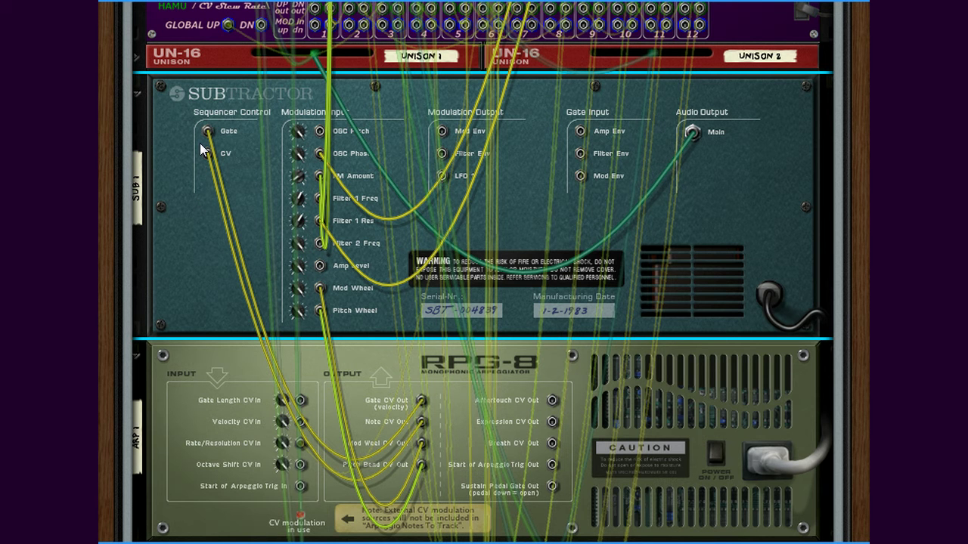
Turn the rack to the front and load Patch_105.repatch into the ModPanel 8.
key(Tab)
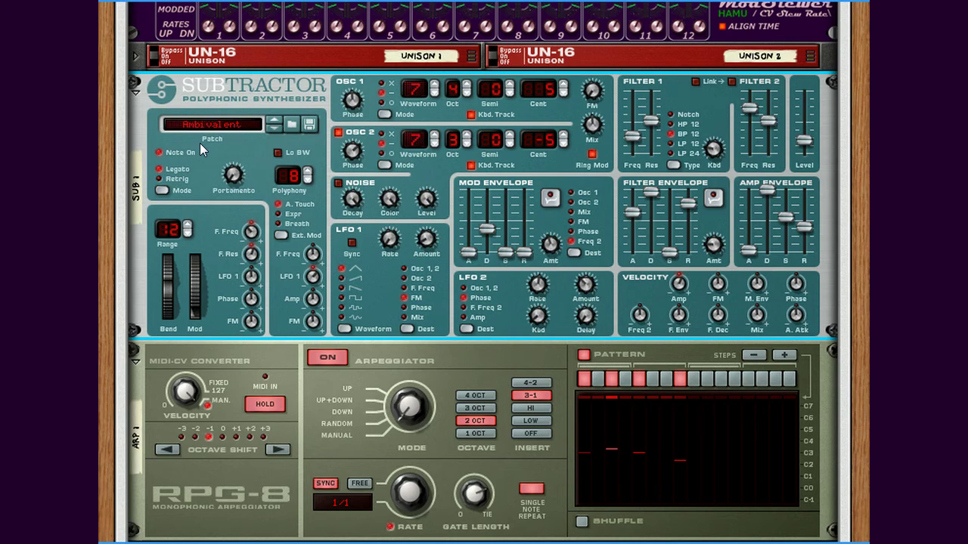
scroll(200, 144, up, 5)
scroll(201, 149, up, 8)
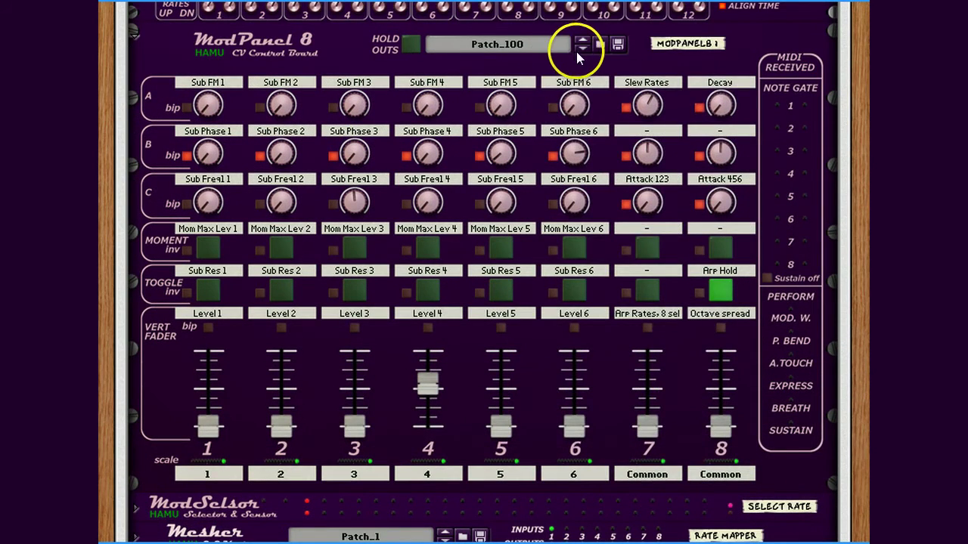
click(542, 42)
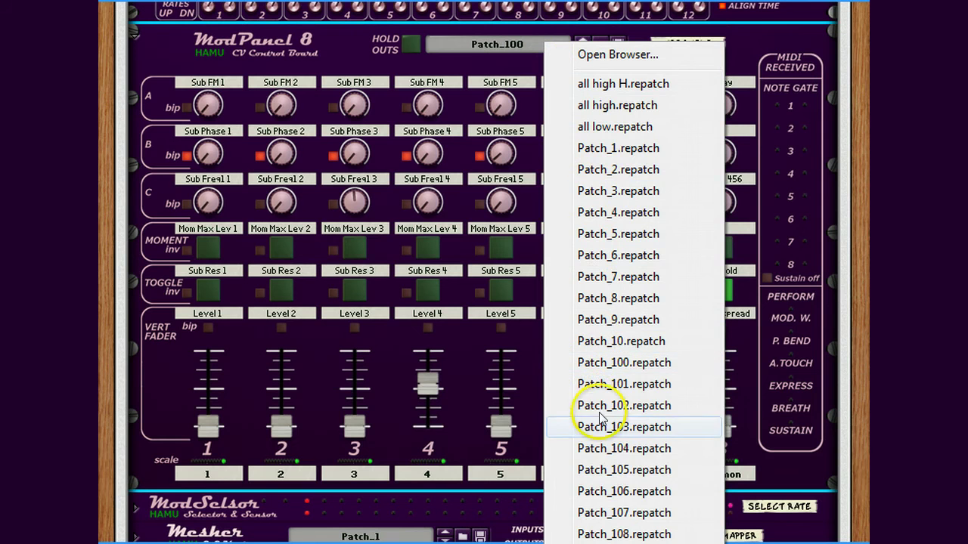
click(605, 471)
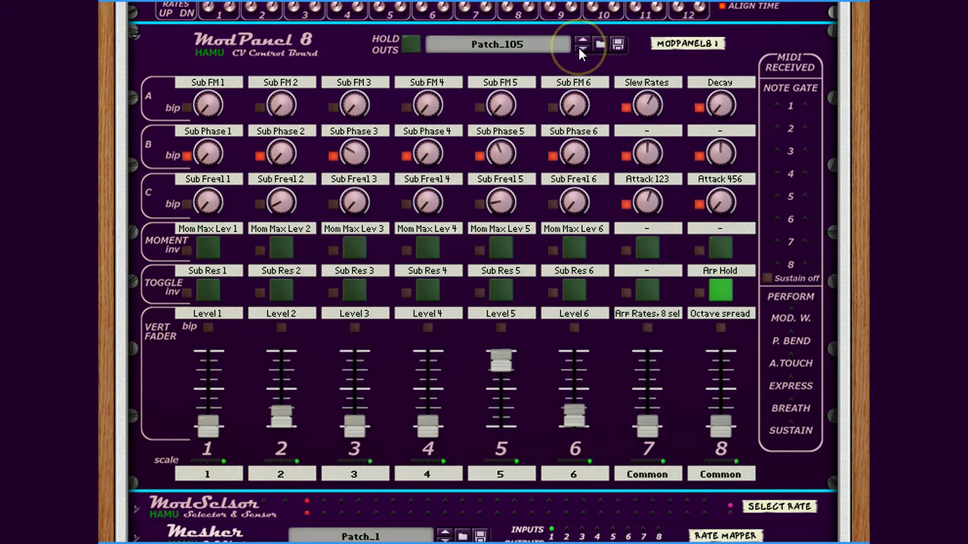
Step forward through Patch_106 to Patch_107 on the ModPanel 8.
scroll(578, 47, up, 3)
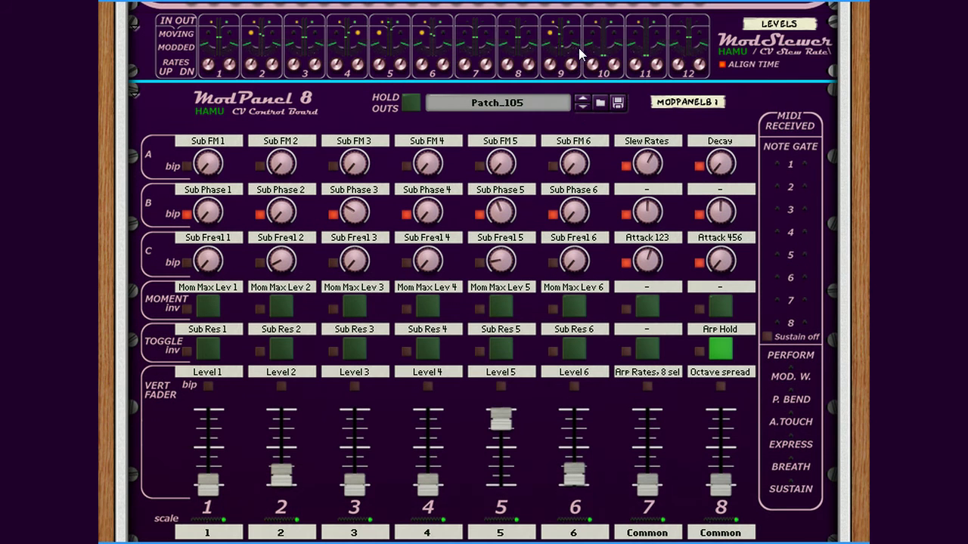
click(581, 106)
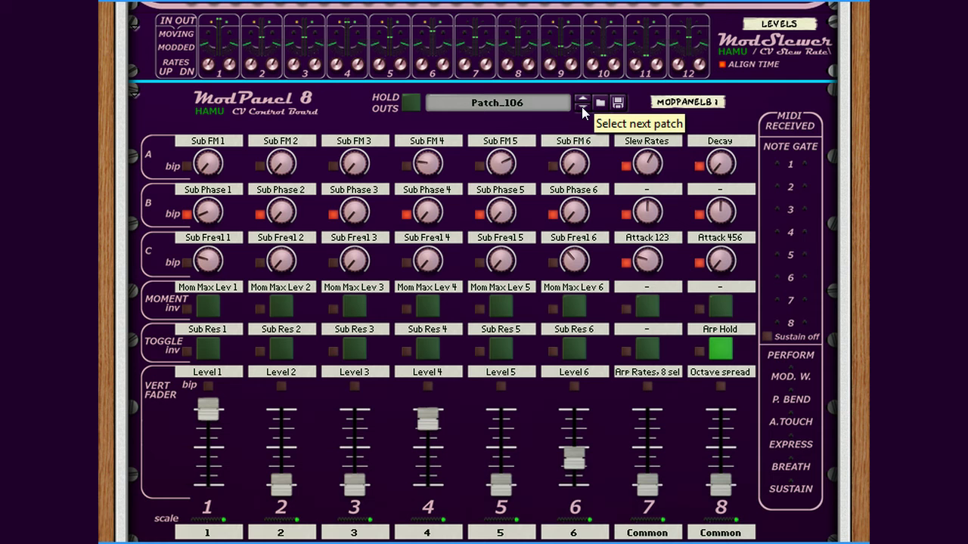
click(581, 107)
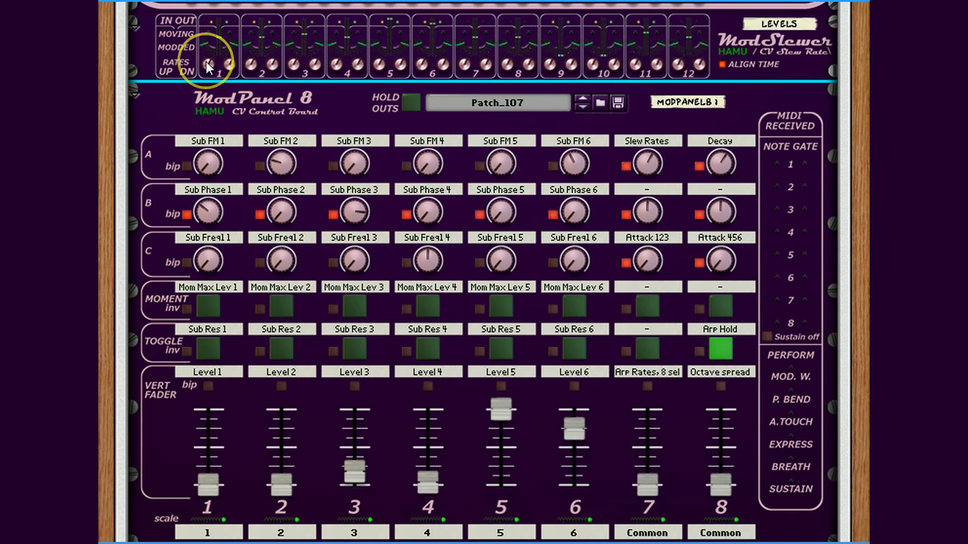
Check the first down slew rate, then lower ModPanel 8's Slew Rates knob from 60% to 46%.
mouse_move(205, 62)
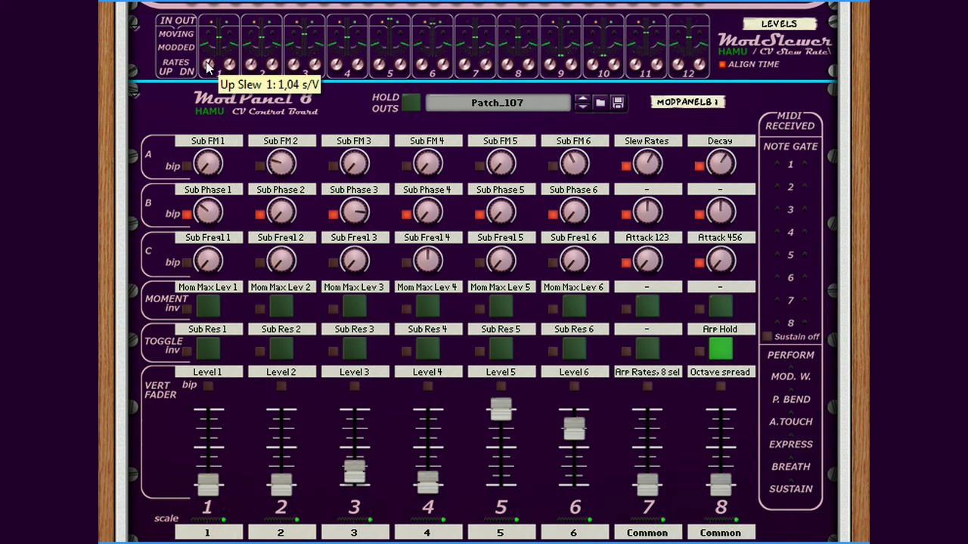
click(231, 67)
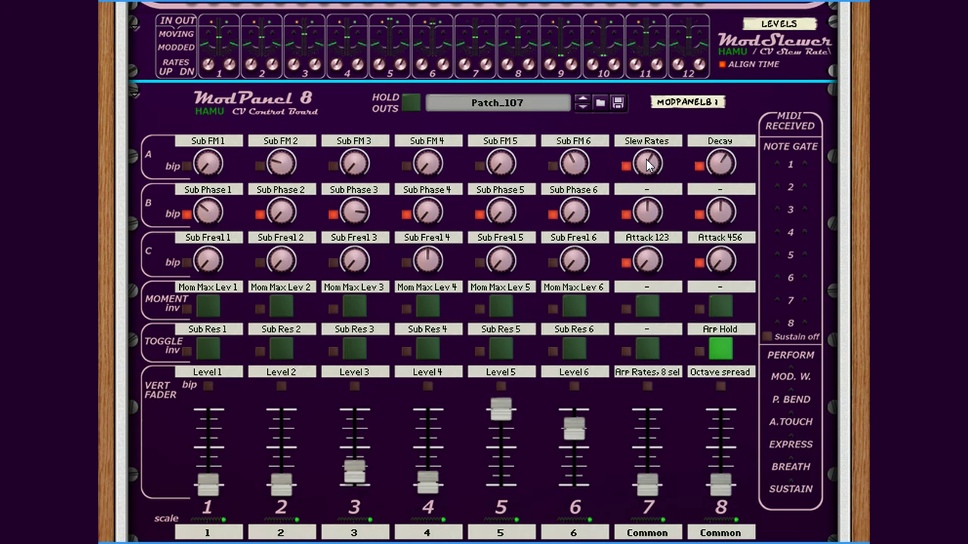
mouse_move(648, 165)
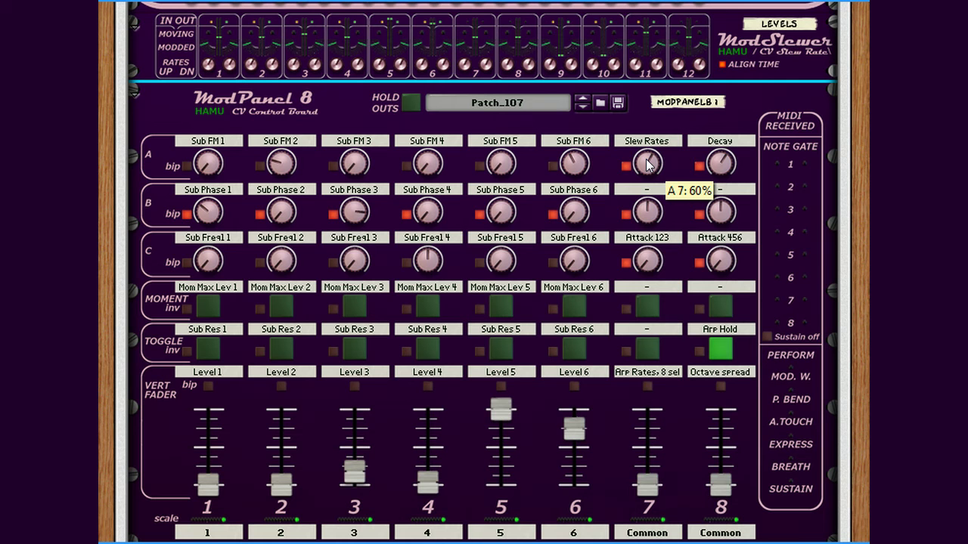
mouse_move(647, 165)
mouse_down()
mouse_move(641, 181)
mouse_move(644, 169)
mouse_up()
key(Tab)
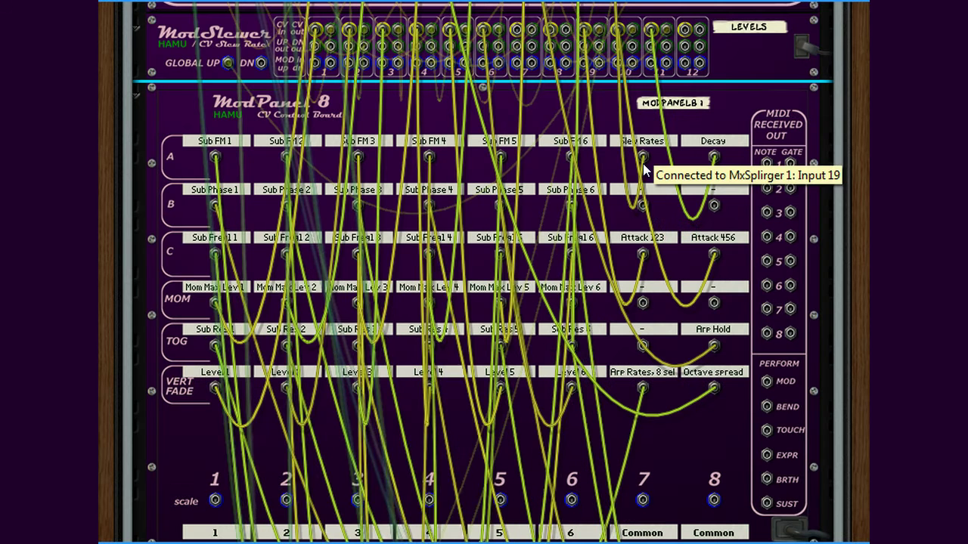
click(654, 147)
drag(654, 147, 627, 172)
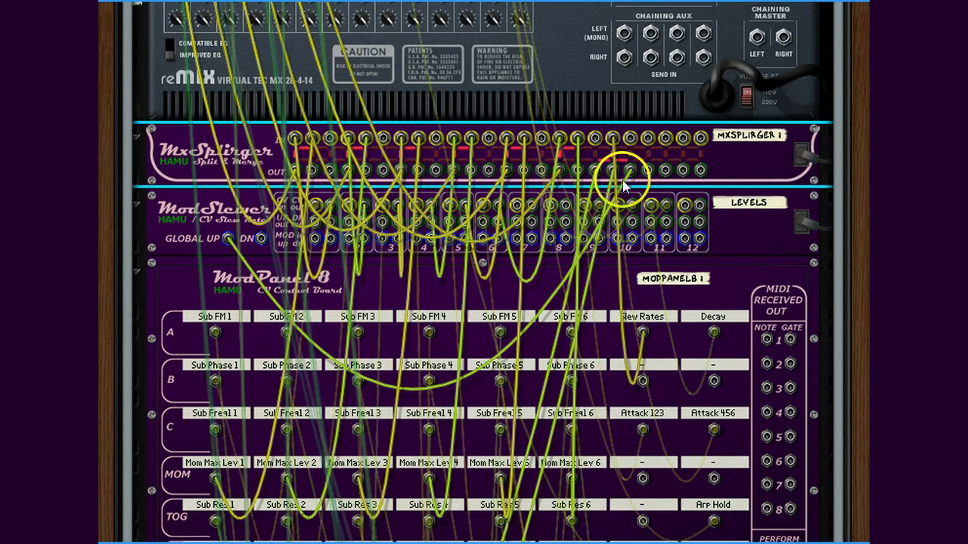
mouse_move(224, 239)
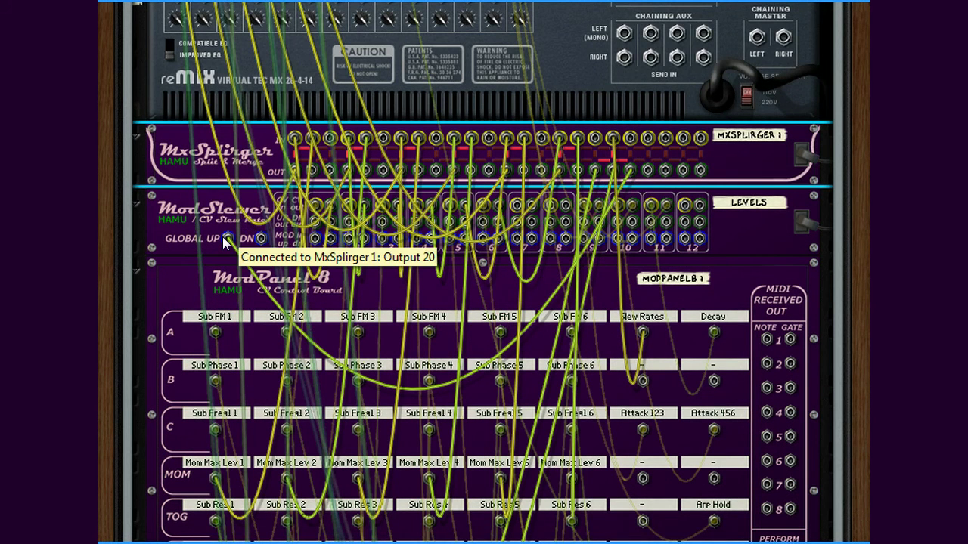
key(Tab)
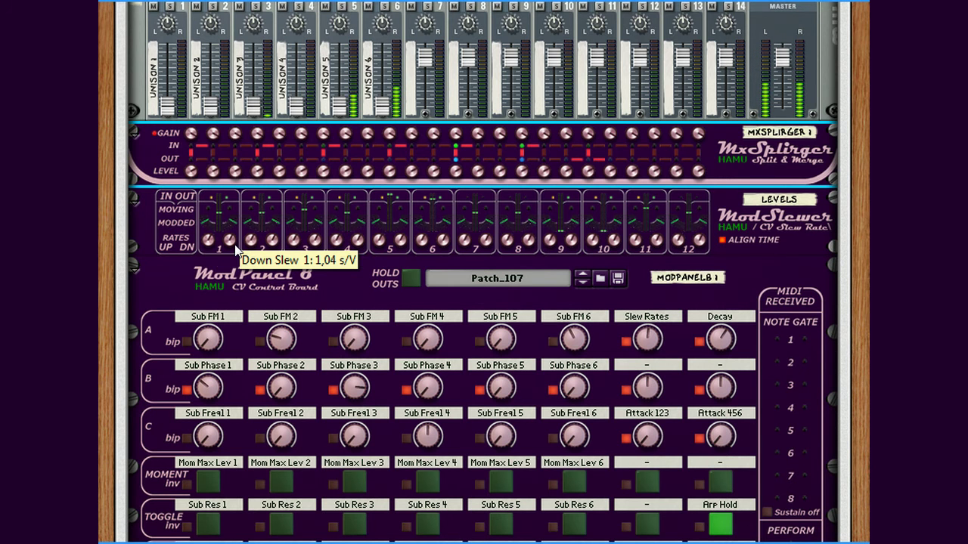
Unfold the ModSelsor and the 8x8 Mesher to full size, then flip the rack to its rear.
scroll(236, 250, down, 5)
scroll(235, 250, down, 4)
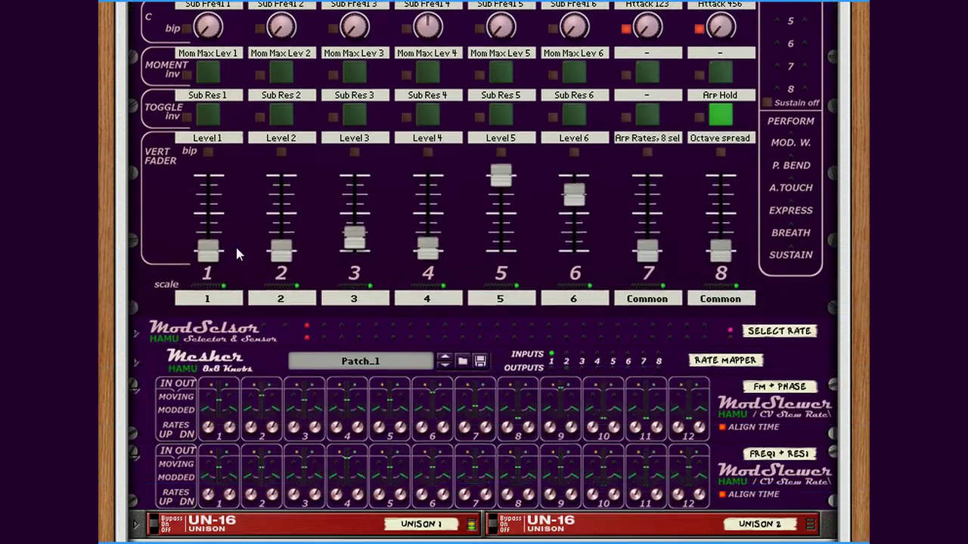
click(132, 331)
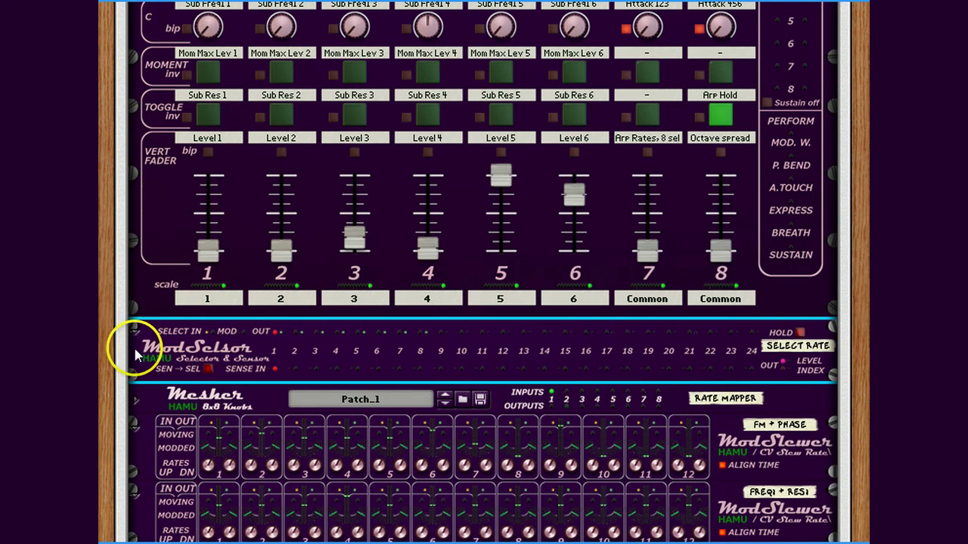
click(134, 399)
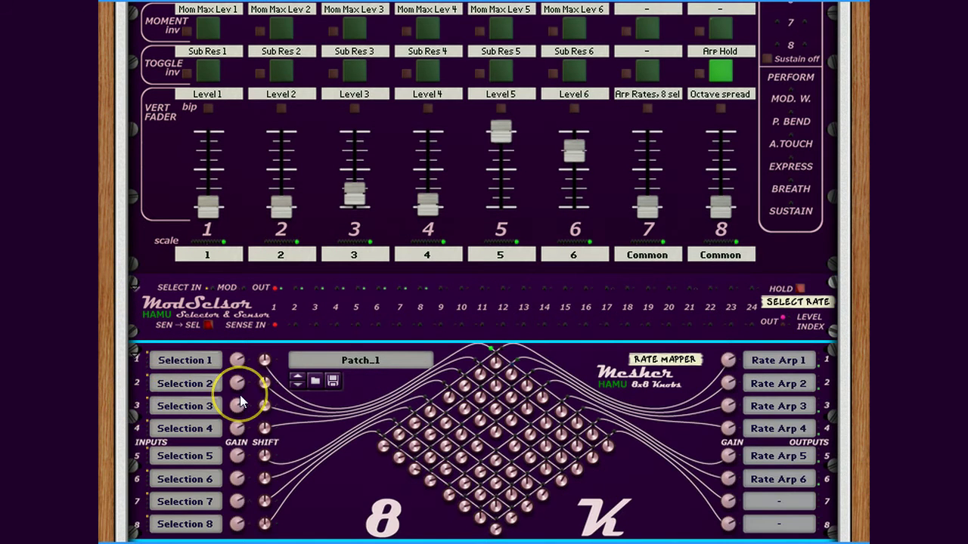
scroll(239, 395, down, 3)
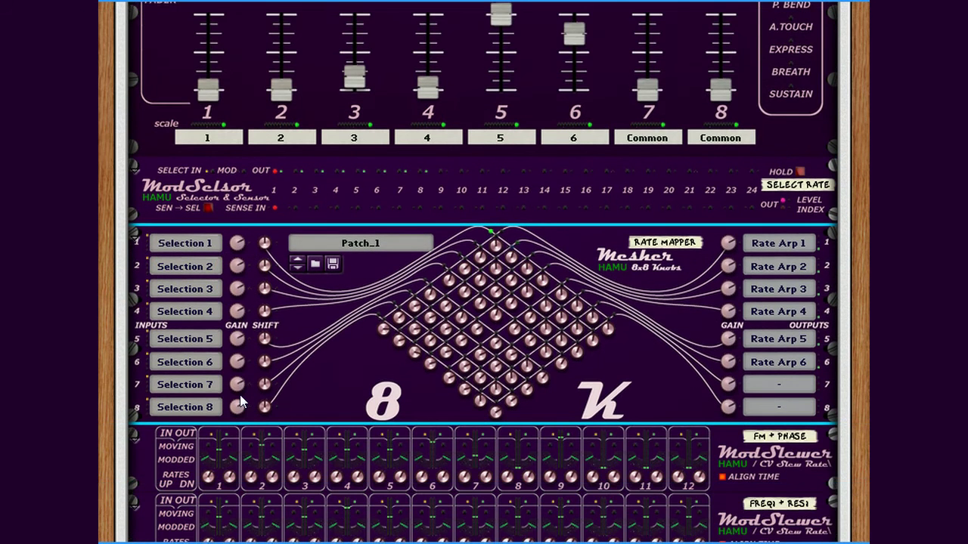
key(Tab)
scroll(351, 338, up, 6)
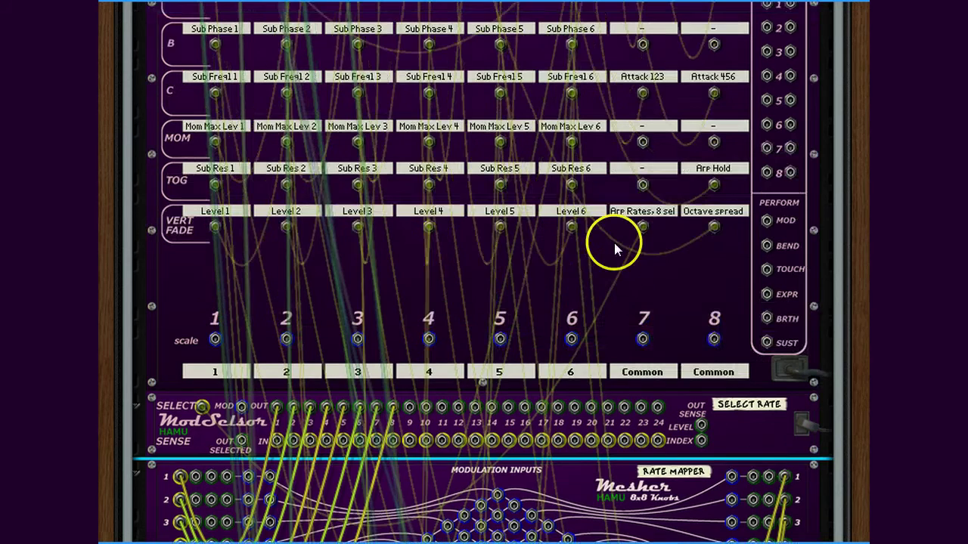
Highlight the cables of the top device, the ModSelsor and the Mesher.
click(614, 243)
click(246, 429)
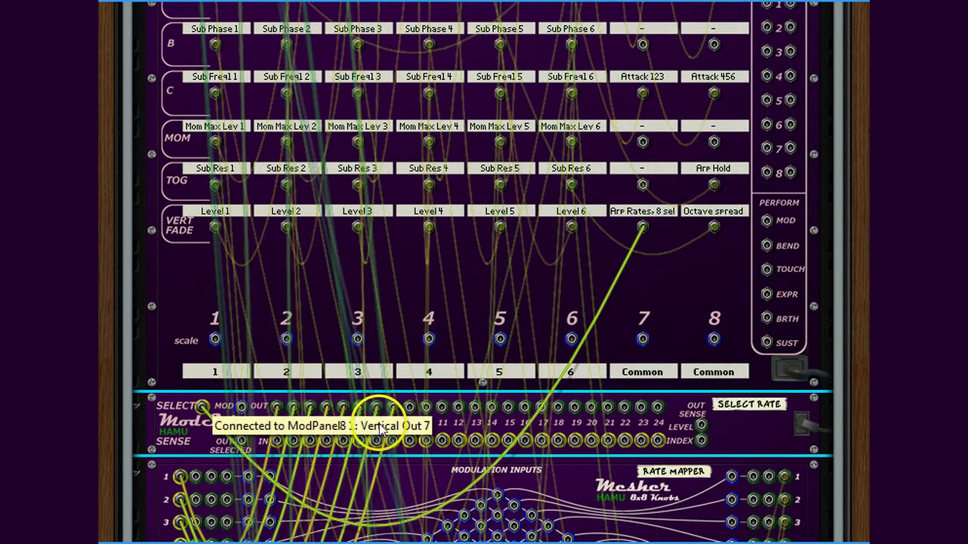
click(397, 475)
Highlight the RPG-8 cables feeding its rate input, then turn the rack to the front.
scroll(397, 475, down, 2)
scroll(397, 475, down, 4)
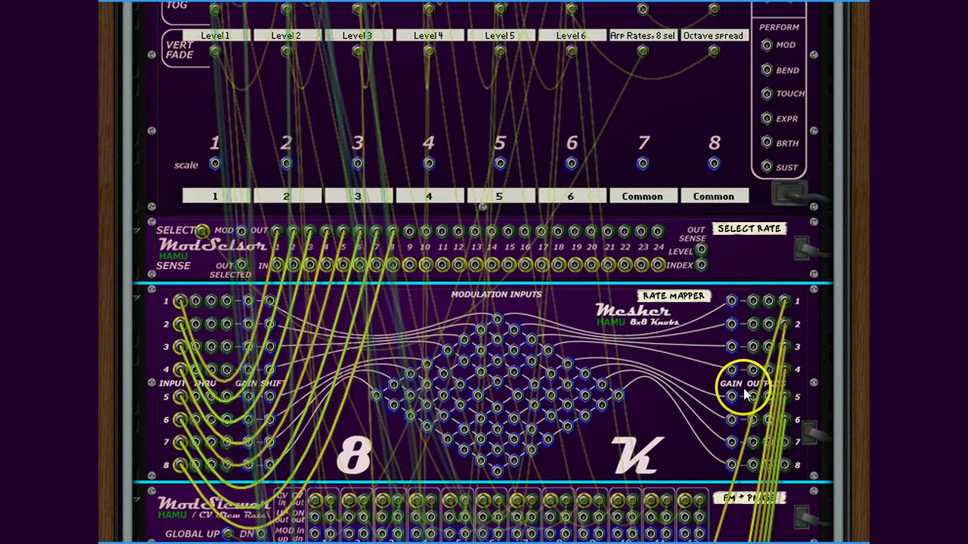
scroll(705, 386, down, 14)
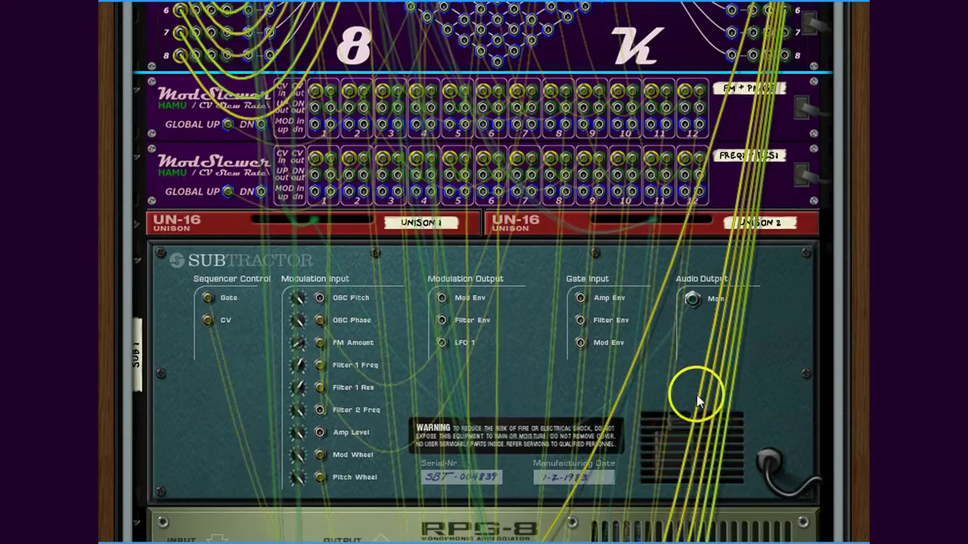
scroll(701, 390, down, 8)
click(249, 371)
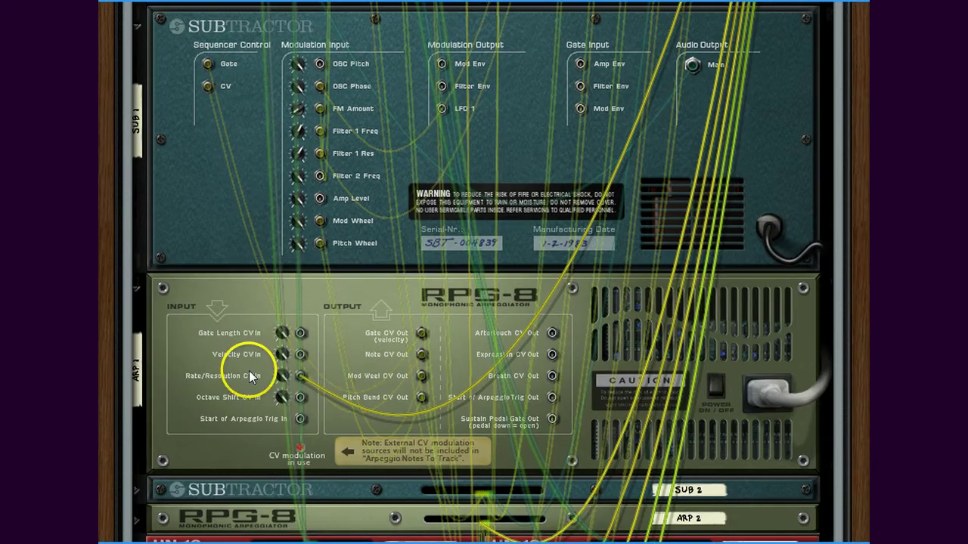
scroll(249, 371, up, 20)
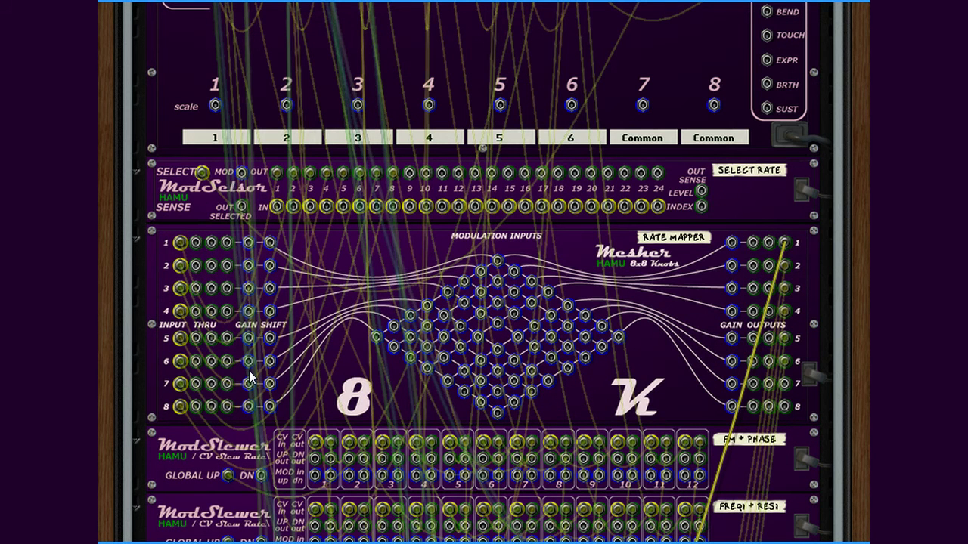
key(Tab)
scroll(249, 370, up, 4)
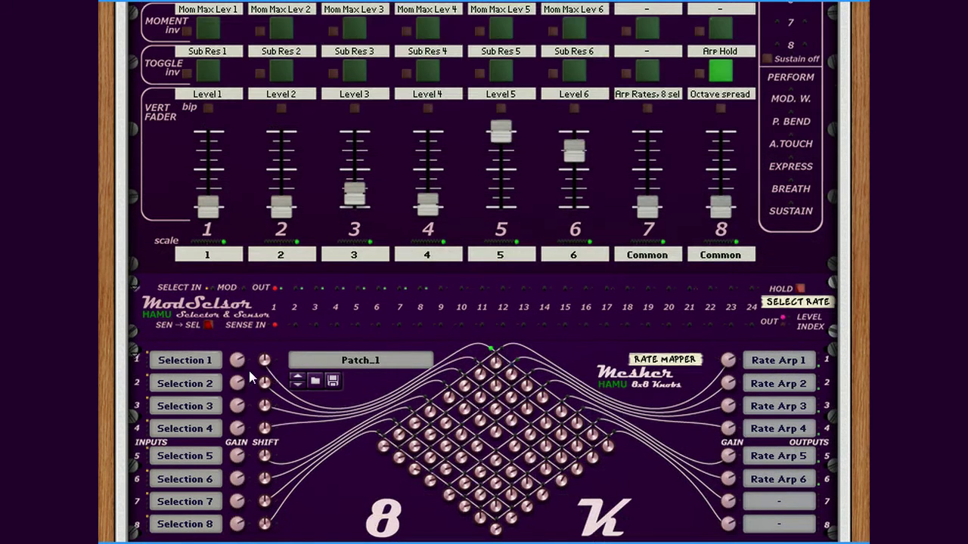
Raise ModPanel Arp Rates fader 7 to 14%, then bring up the PatchTool ModPanel8.xlsm workbook.
drag(654, 213, 666, 254)
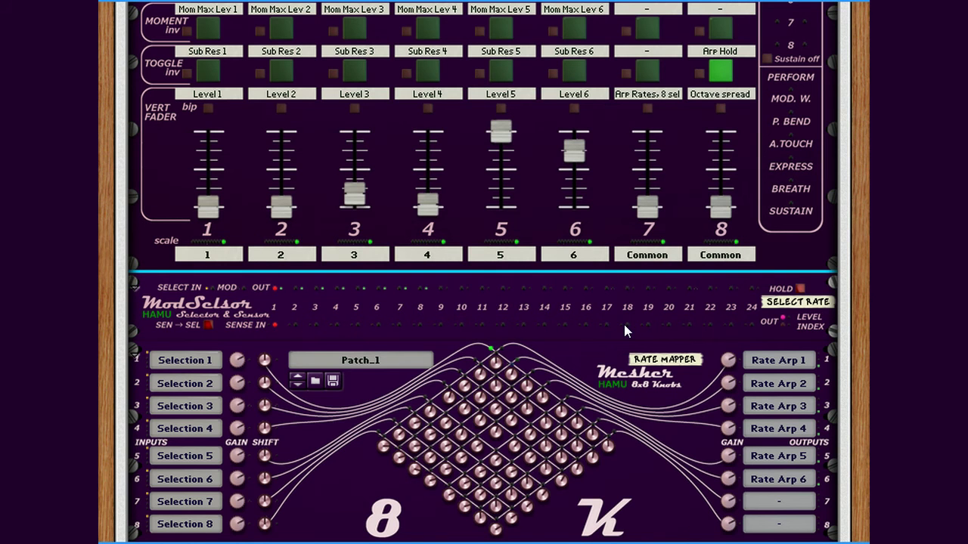
key(alt+Tab)
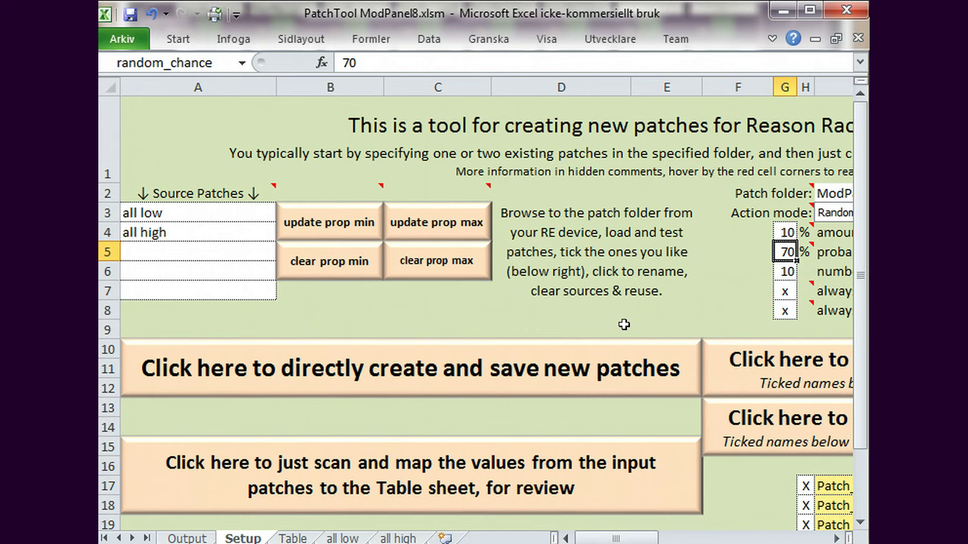
Create and save new ModPanel patches from the PatchTool workbook, then return to Reason.
click(620, 372)
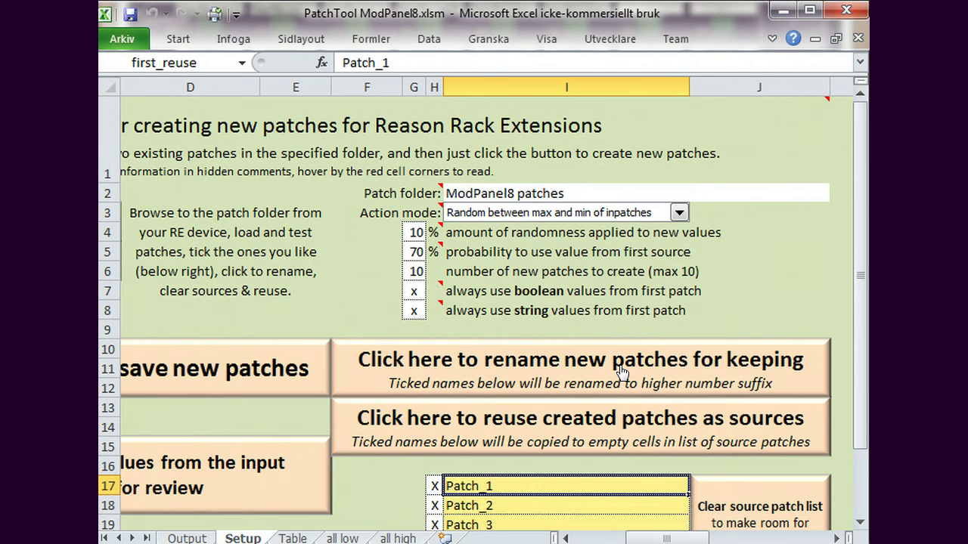
key(alt+Tab)
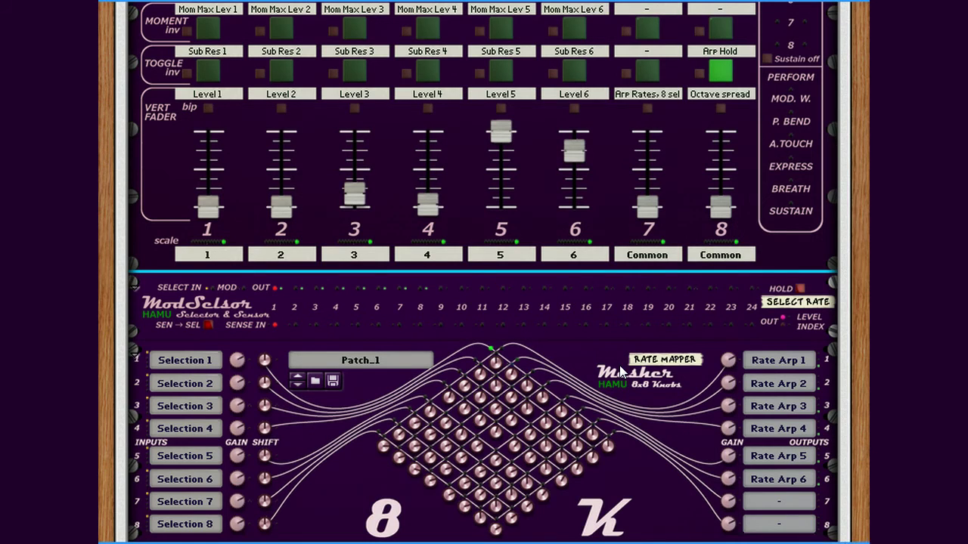